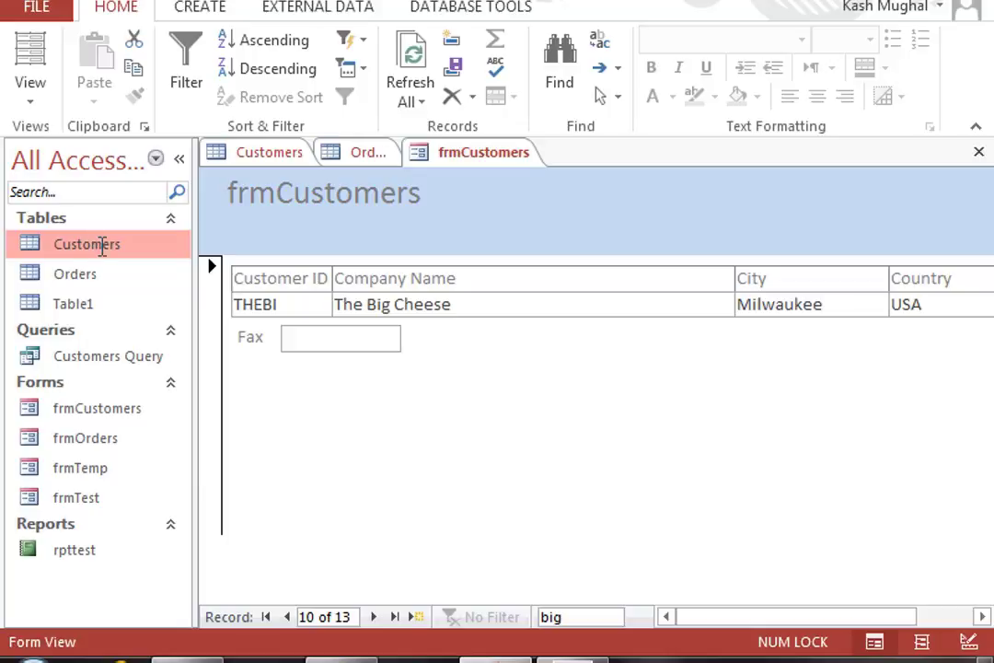
Step: Show the CREATE ribbon while frmCustomers displays The Big Cheese, record 10 of 13
click(200, 8)
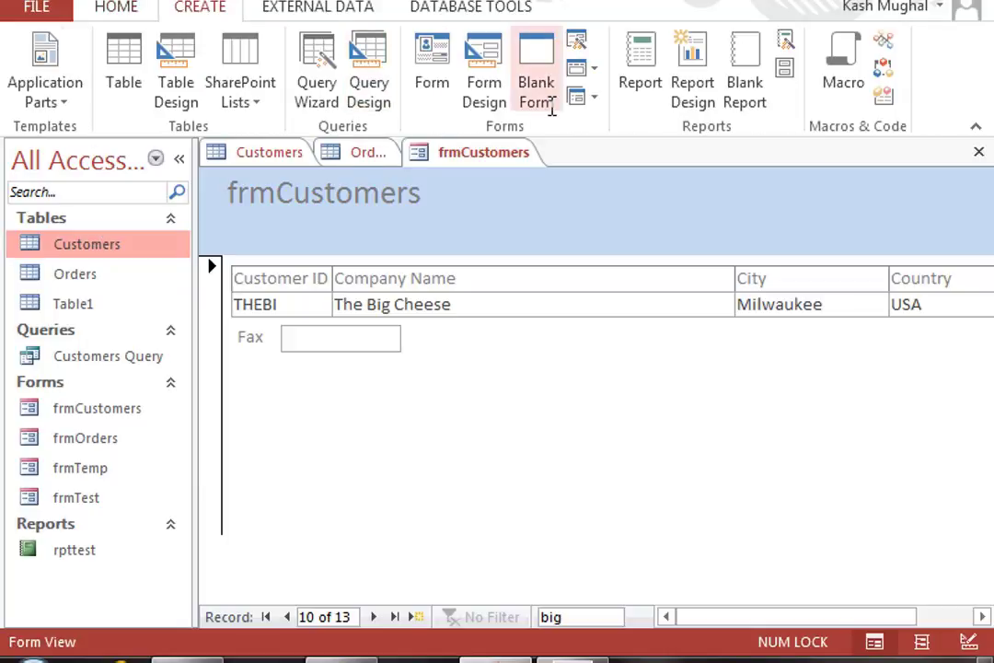
Step: Create a basic report from the Customers table and close the Field List
click(639, 74)
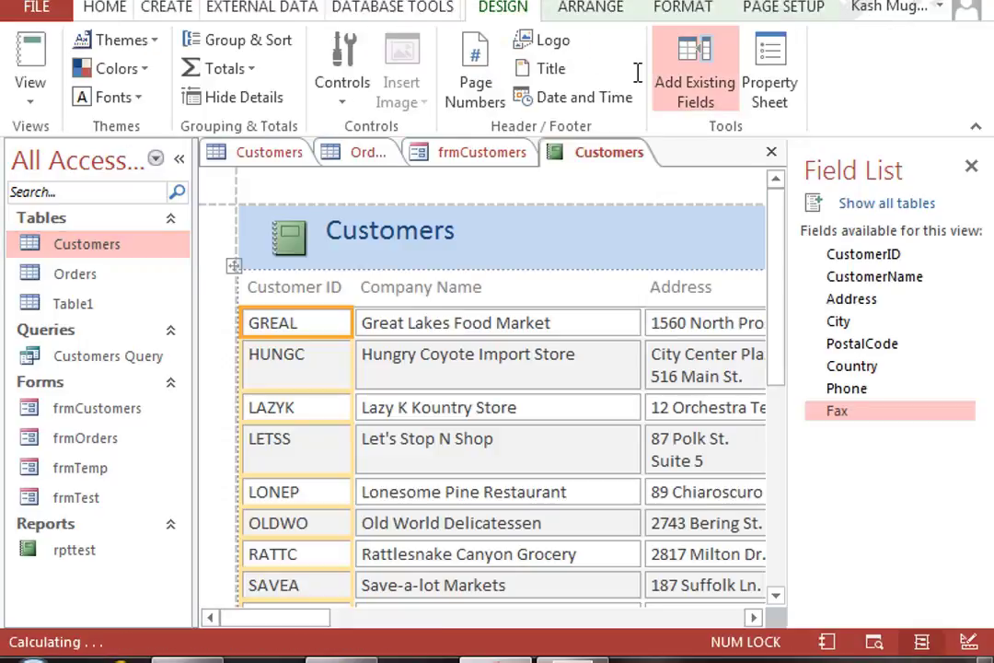
click(969, 167)
drag(989, 329, 988, 294)
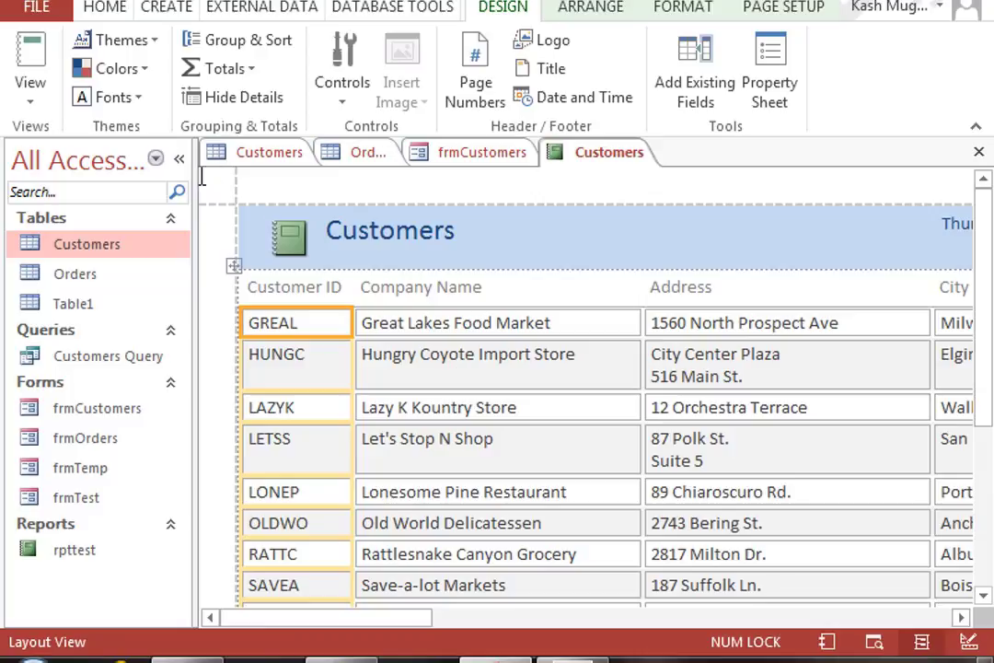
Step: Collapse the Navigation Pane and scroll the report to the customer ID and company columns
click(180, 159)
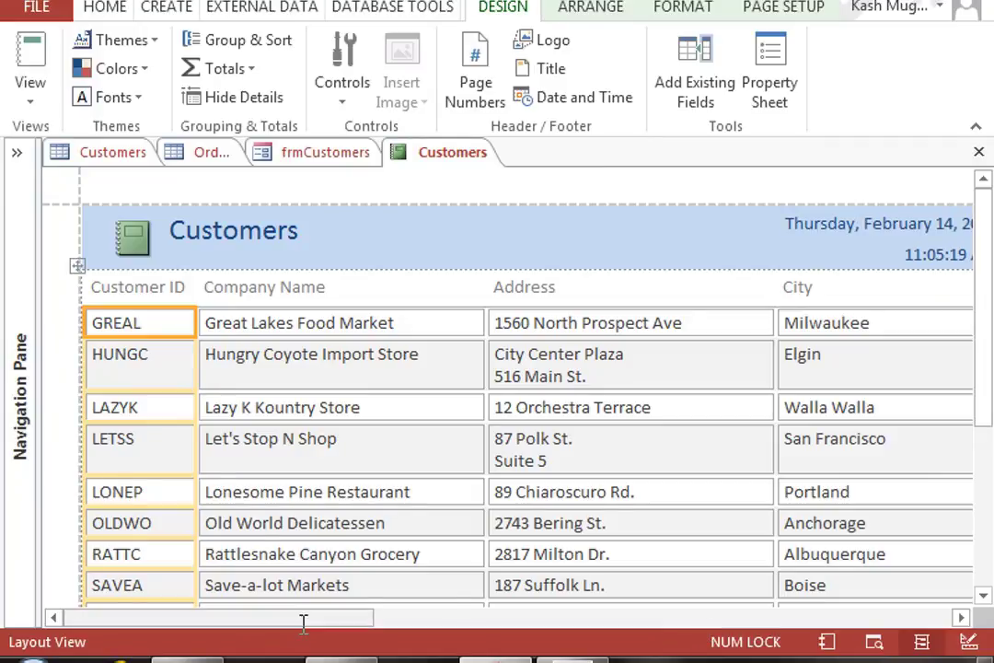
drag(302, 618, 405, 633)
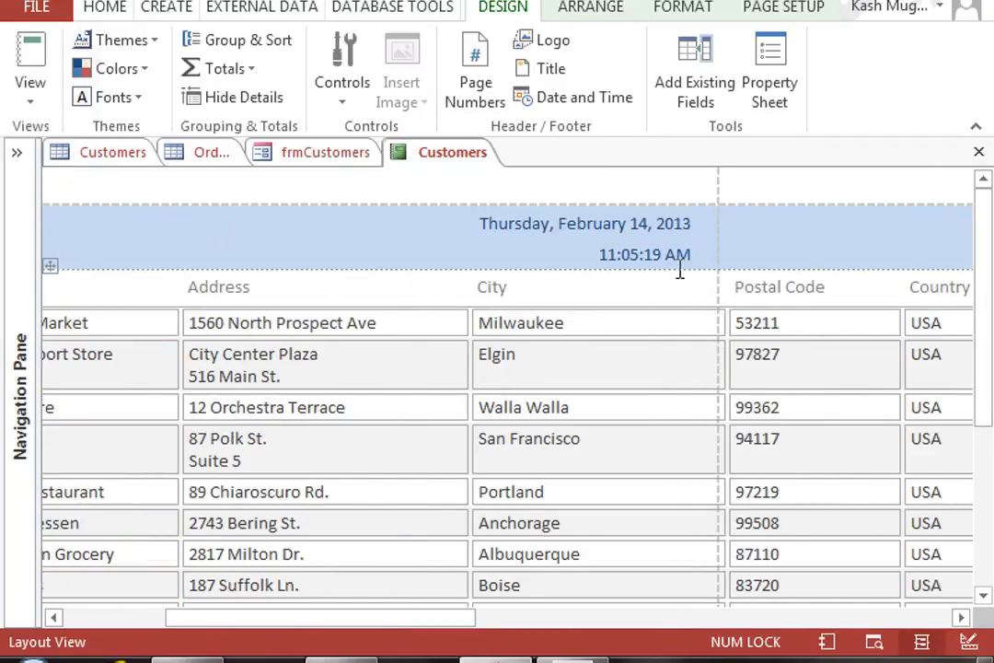
drag(274, 613, 279, 613)
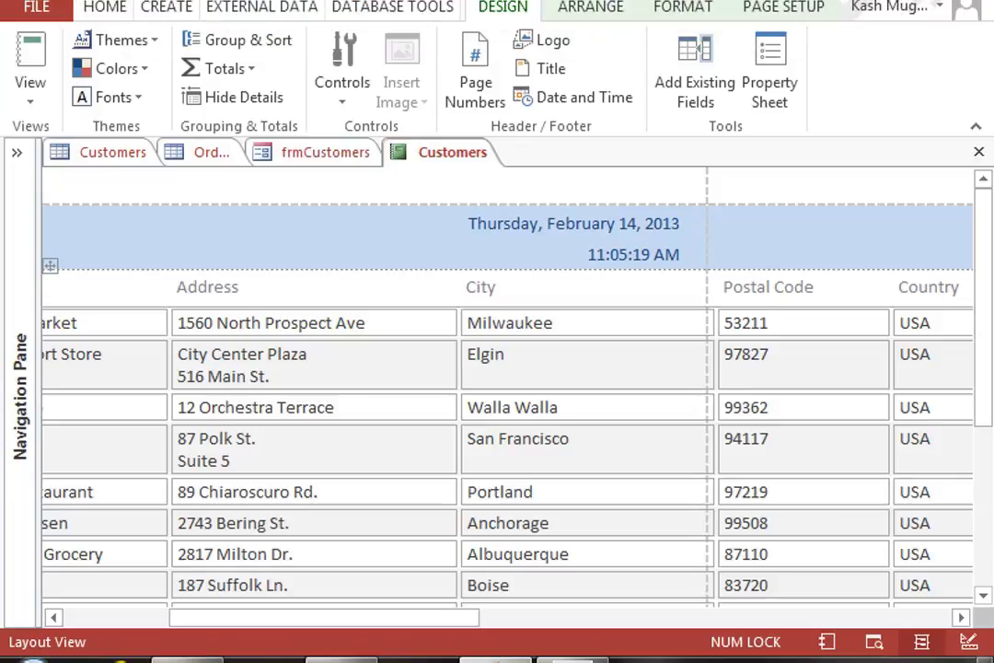
scroll(555, 525, down, 5)
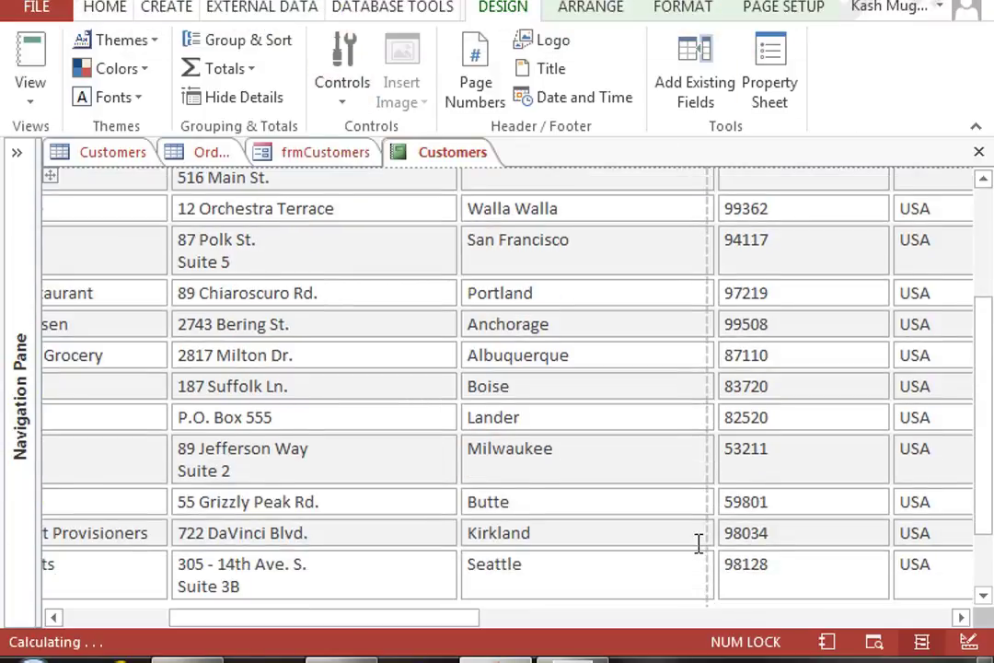
scroll(700, 543, down, 3)
scroll(672, 520, up, 4)
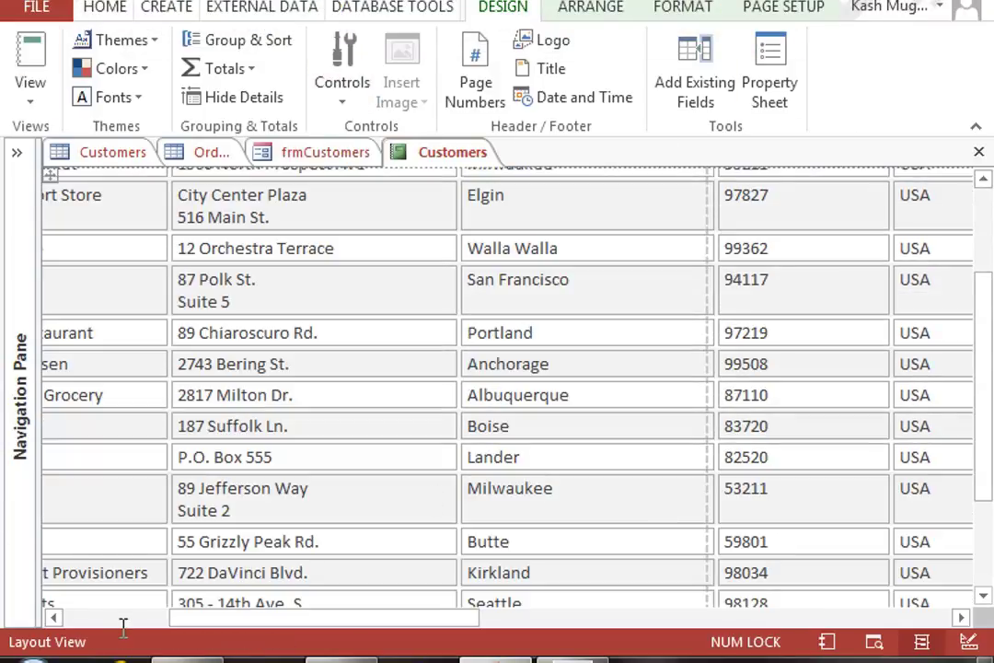
click(120, 624)
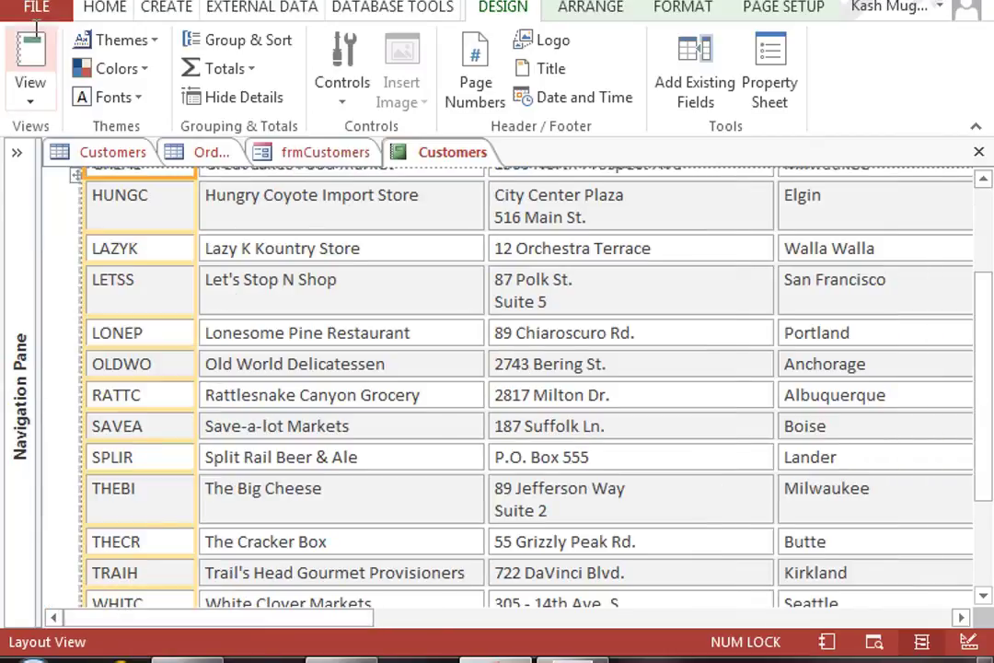
Step: Save the new report as rptCustomers
key(ctrl+s)
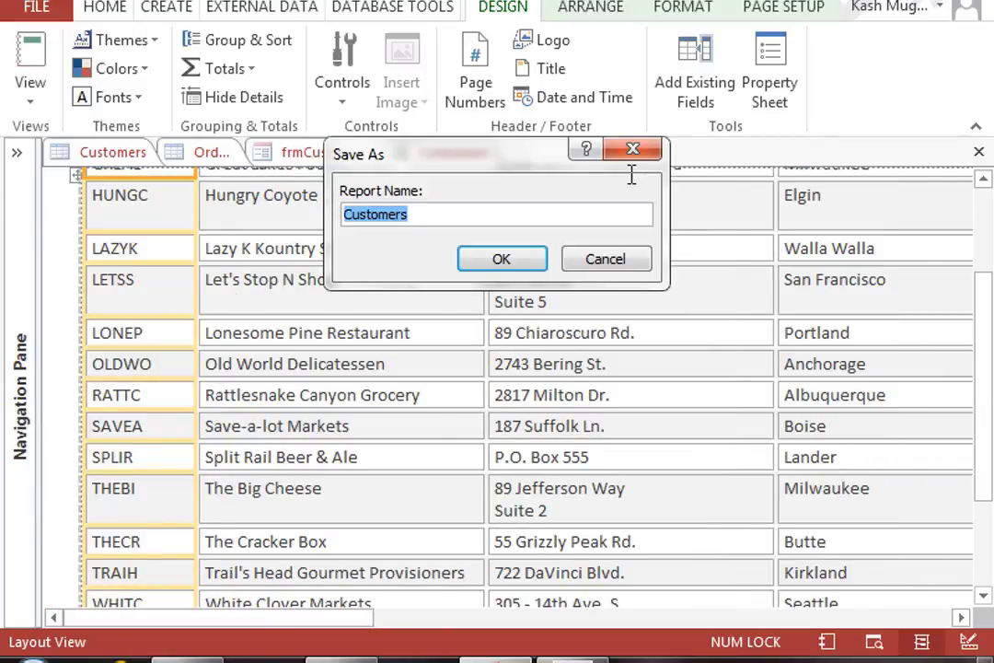
key(Home)
text(rpt)
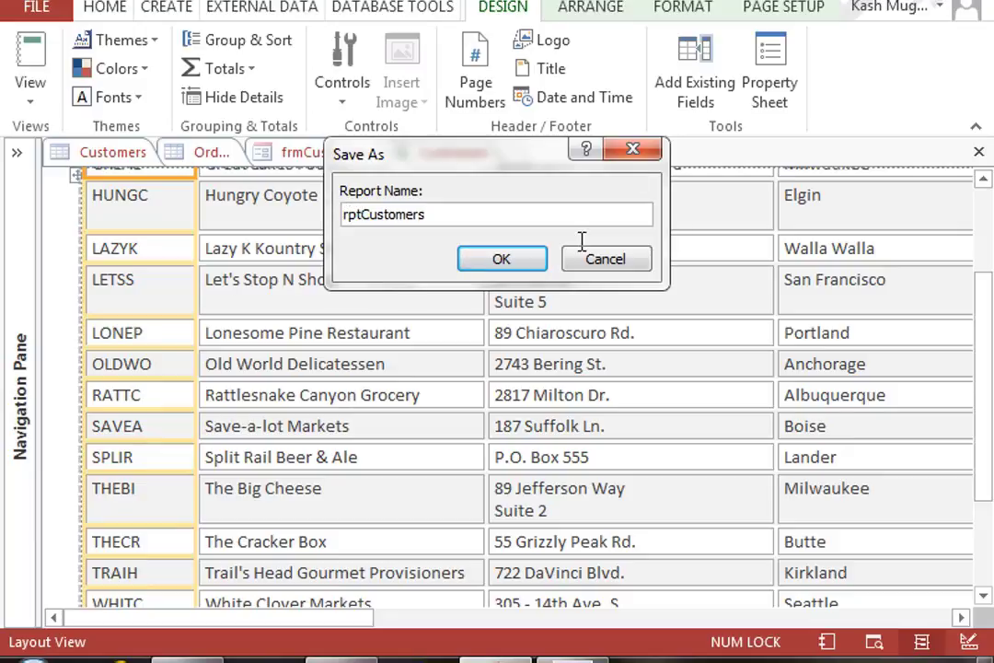
click(502, 258)
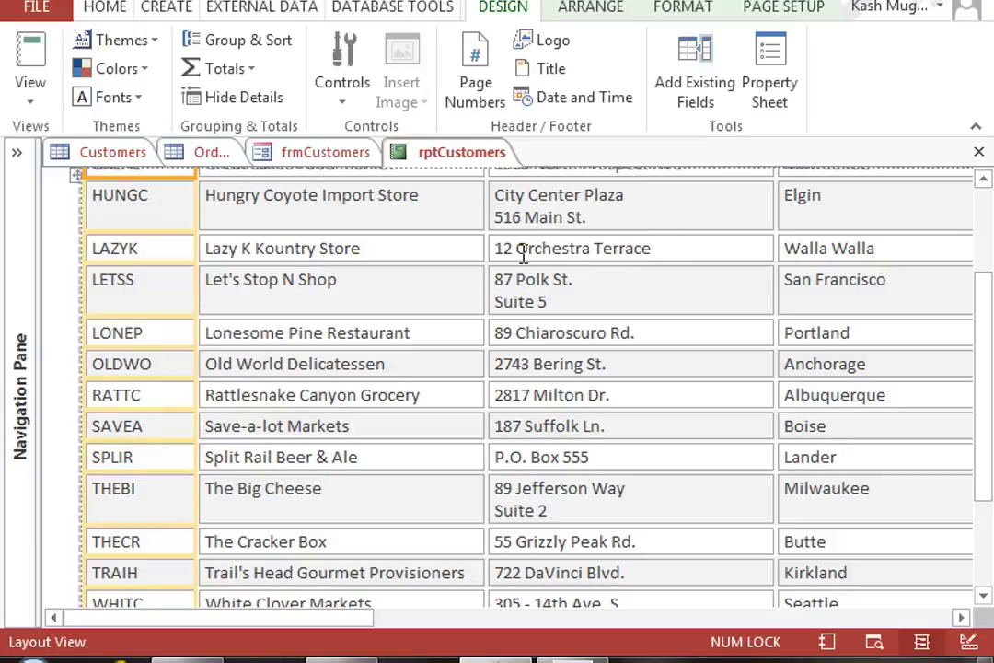
Step: Close the report and form, reopen rptCustomers in Print Preview, then switch to Design View
click(3, 293)
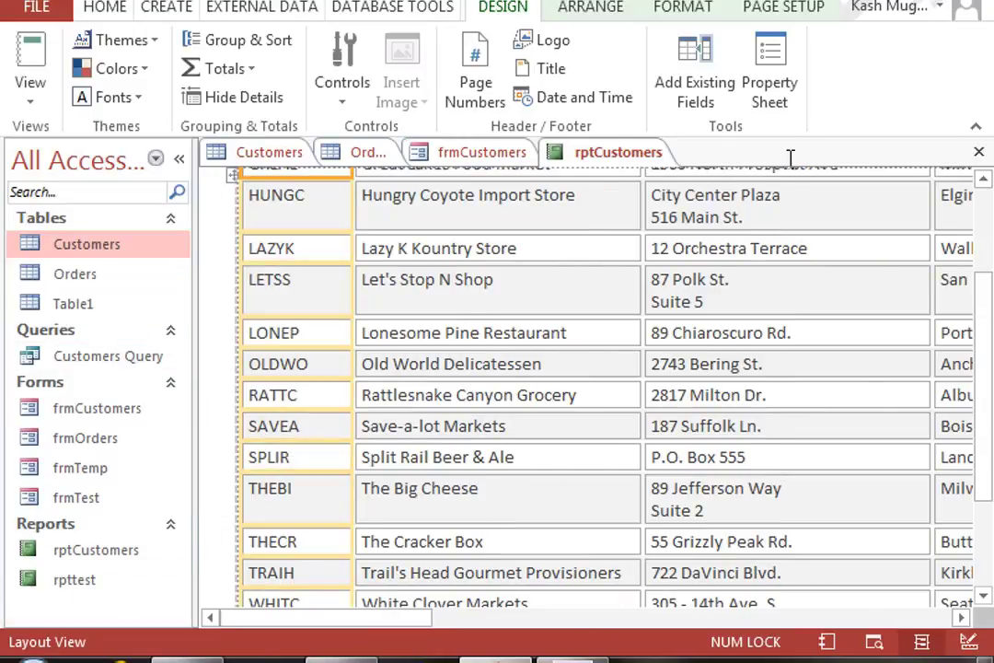
click(978, 152)
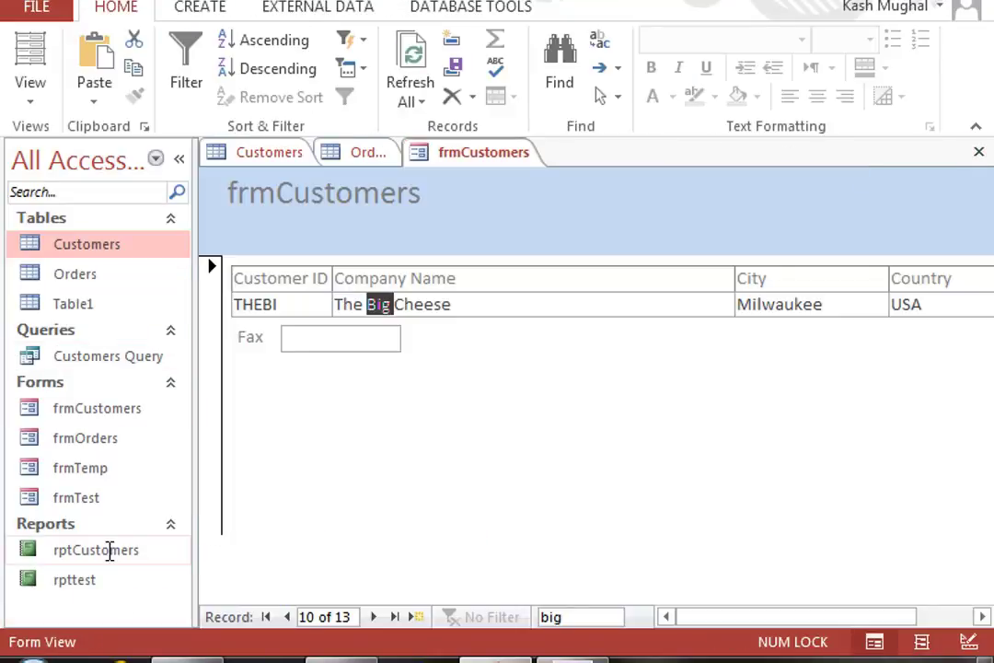
click(979, 152)
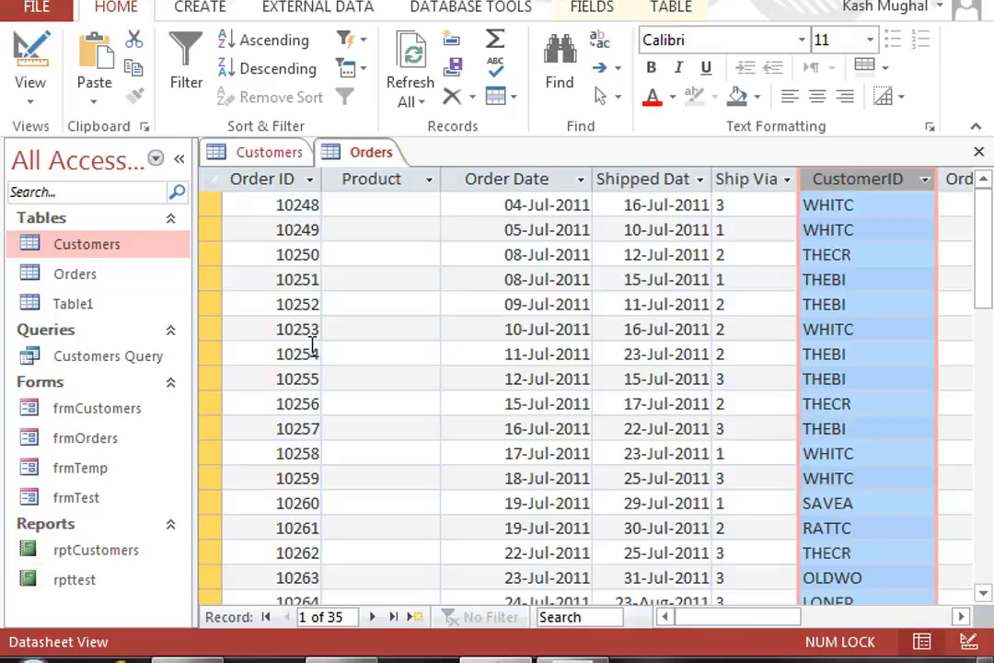
double_click(84, 551)
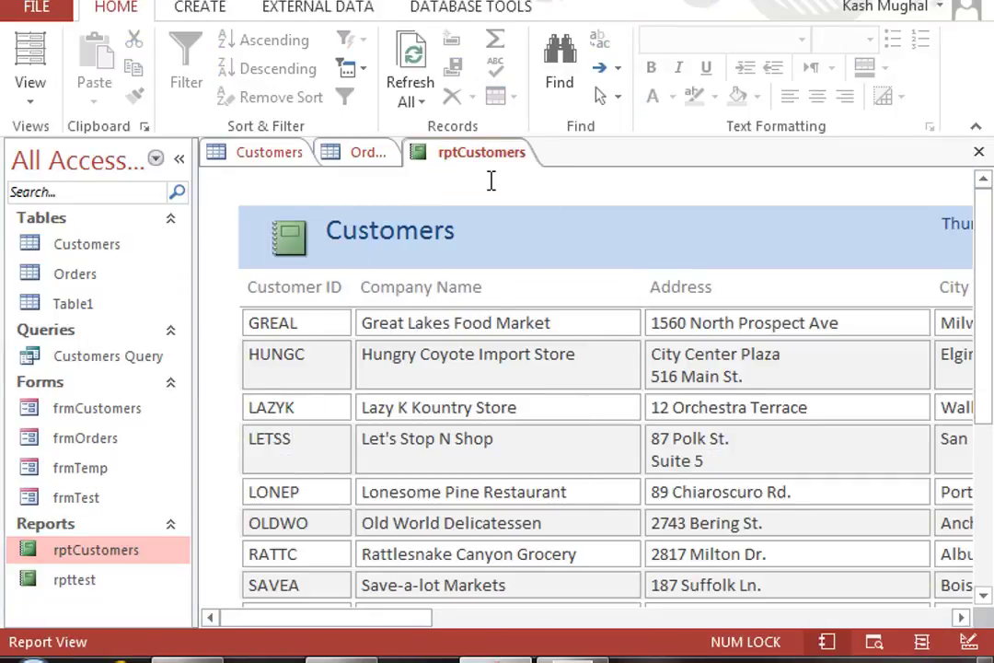
right_click(463, 160)
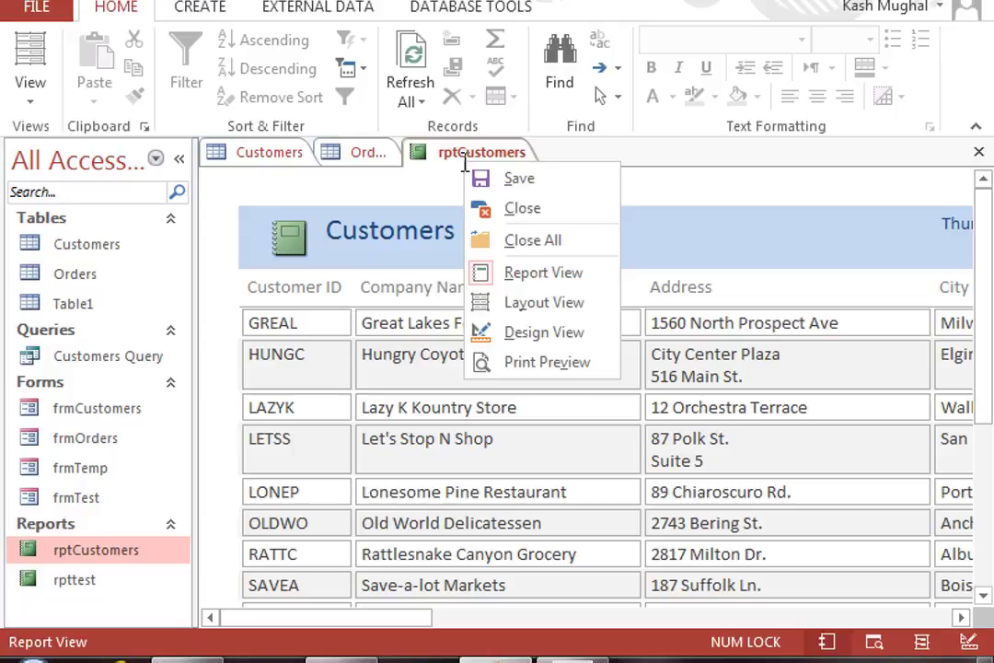
click(521, 363)
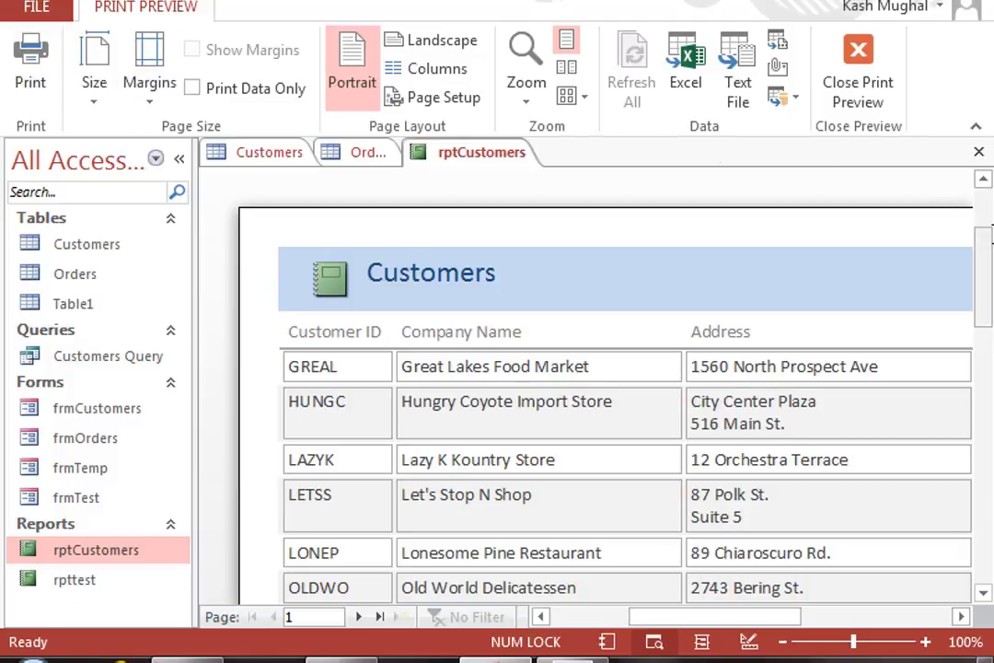
drag(982, 291, 568, 124)
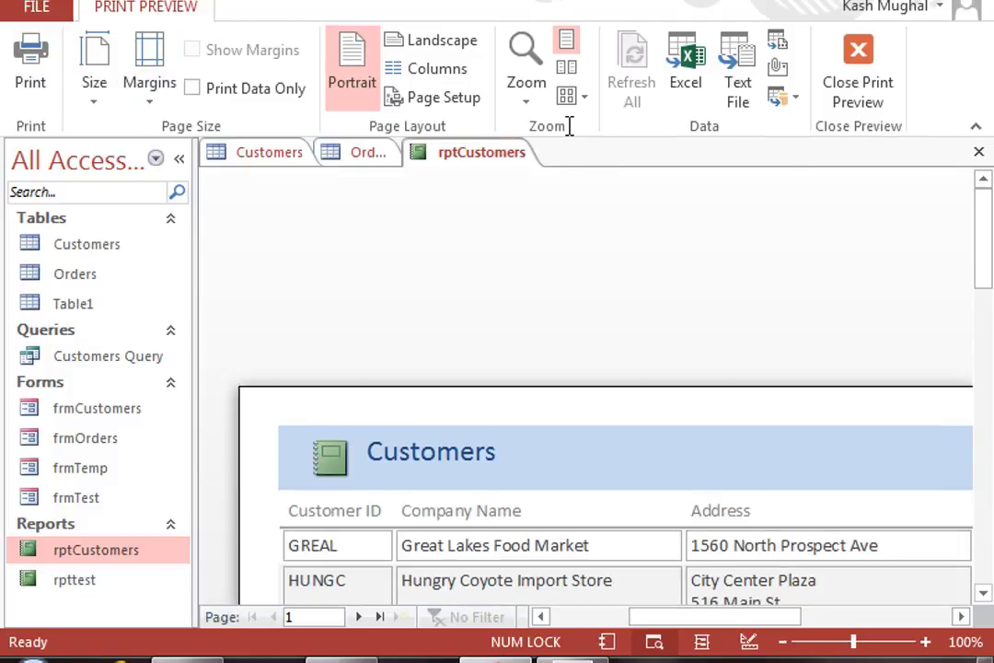
right_click(438, 155)
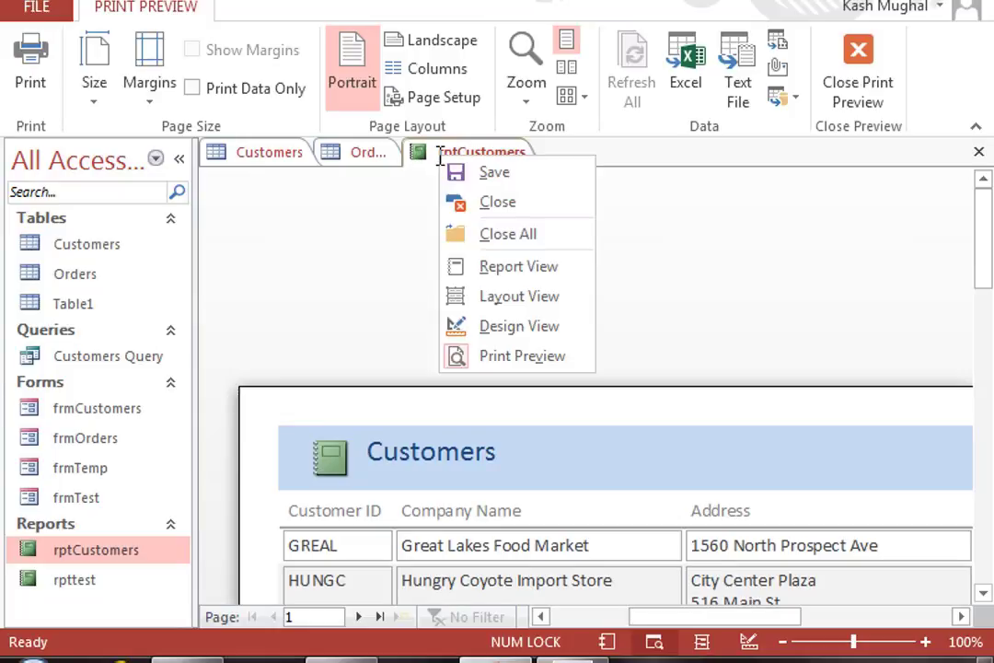
click(505, 325)
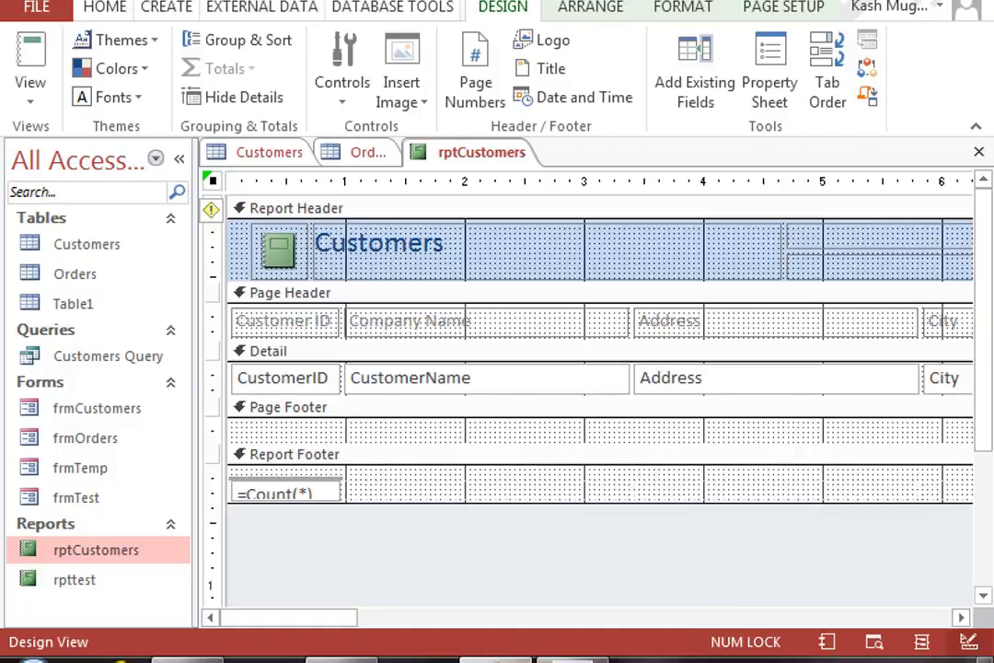
Step: Delete the Fax heading and the Fax field from the report design
click(636, 618)
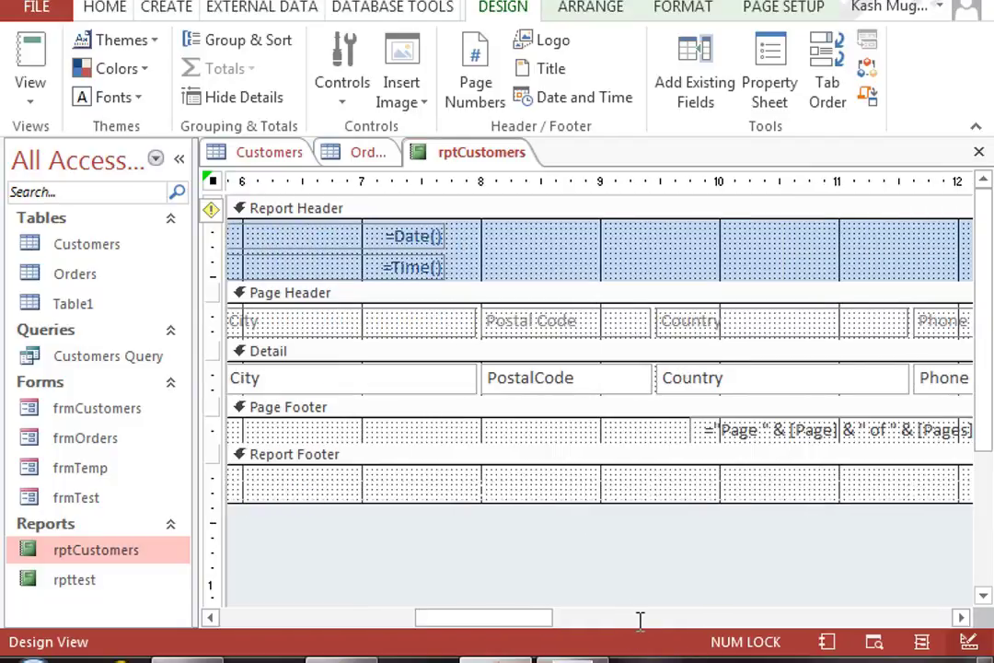
click(636, 619)
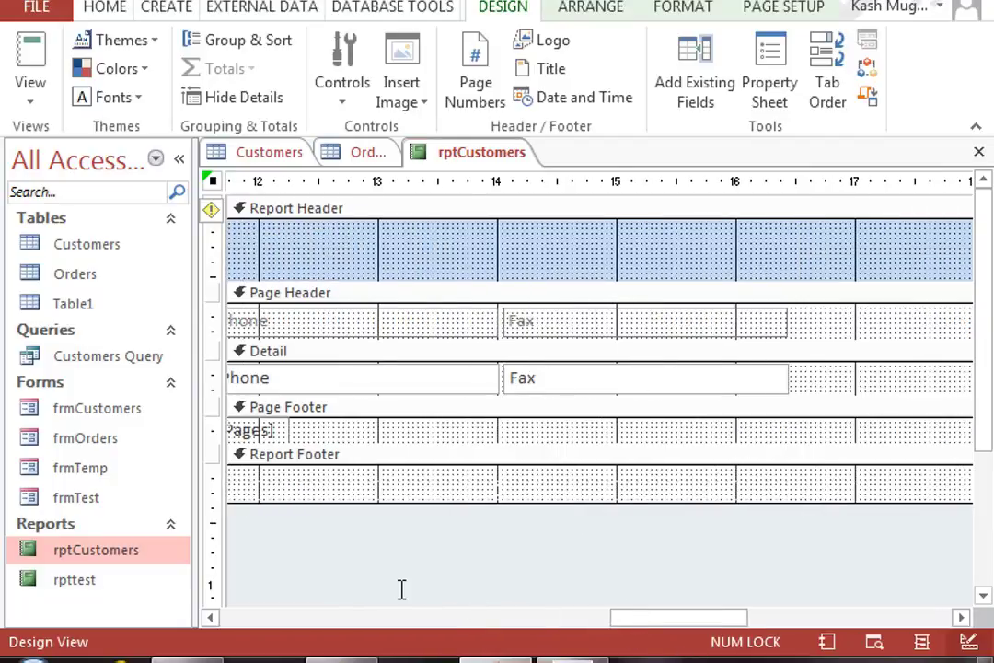
click(611, 324)
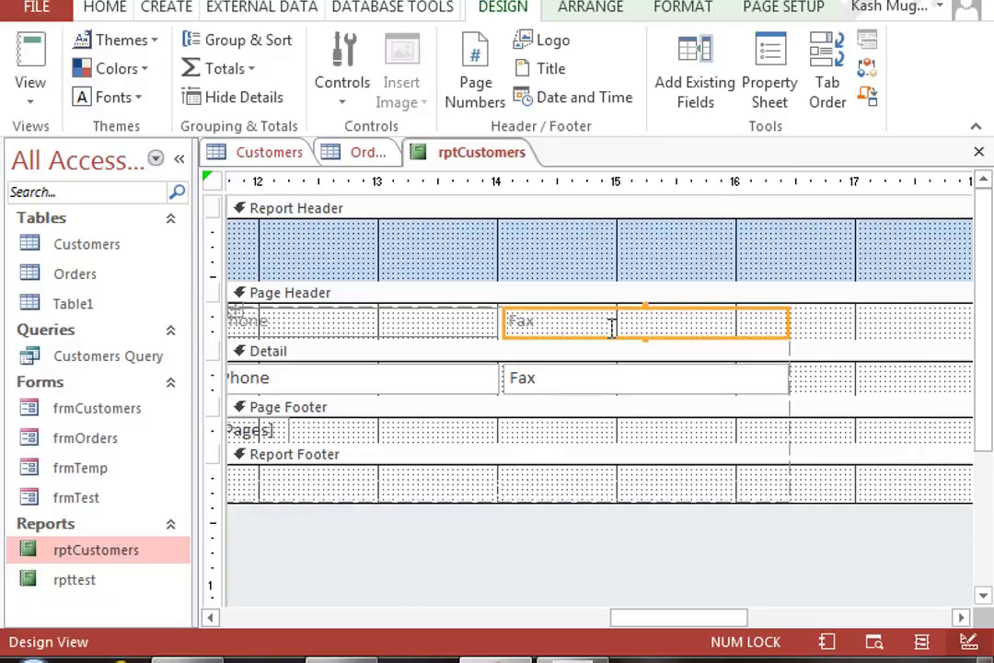
key(Delete)
click(601, 365)
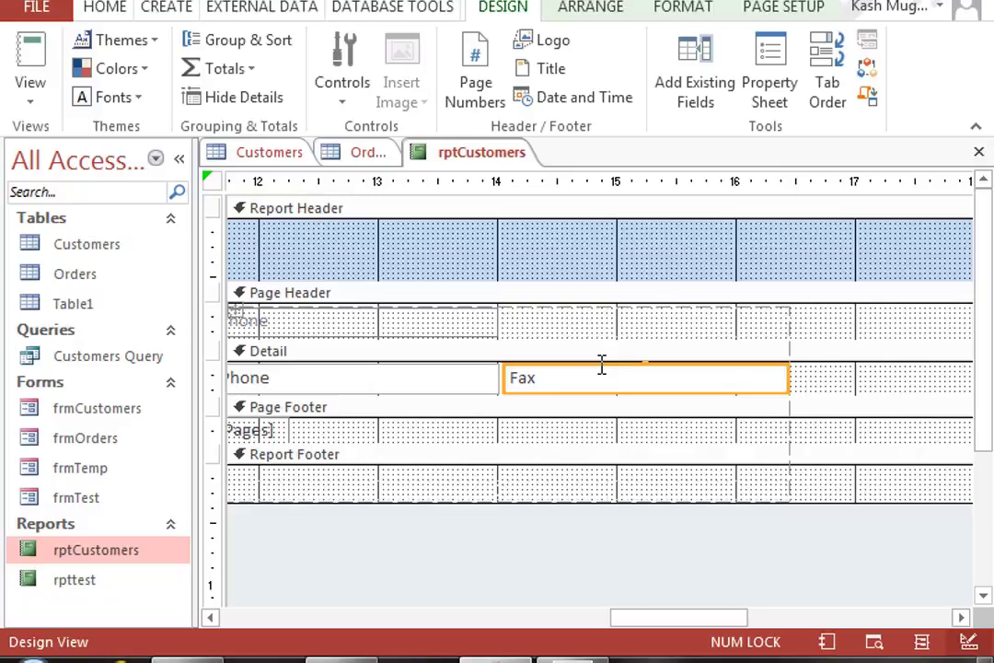
key(Delete)
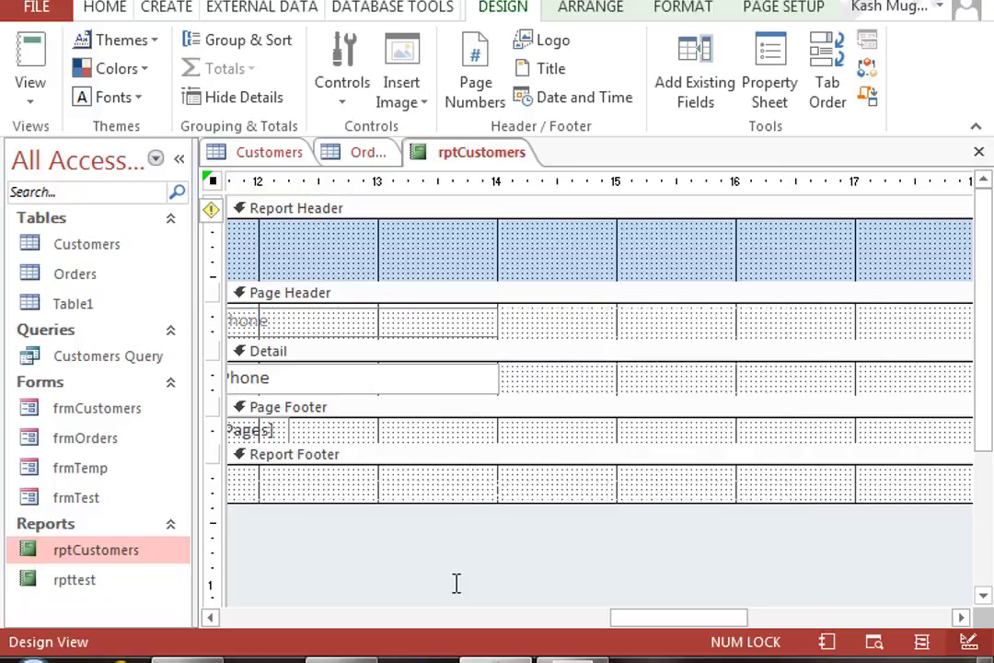
Step: Make the Detail section taller beneath the City, PostalCode and Country controls
click(293, 617)
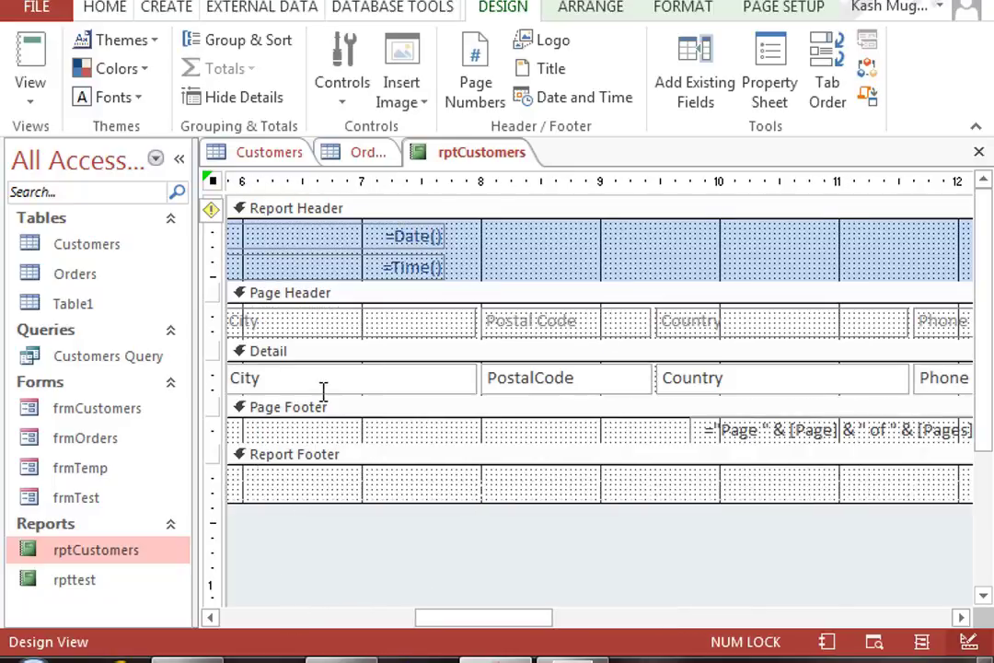
drag(330, 395, 325, 416)
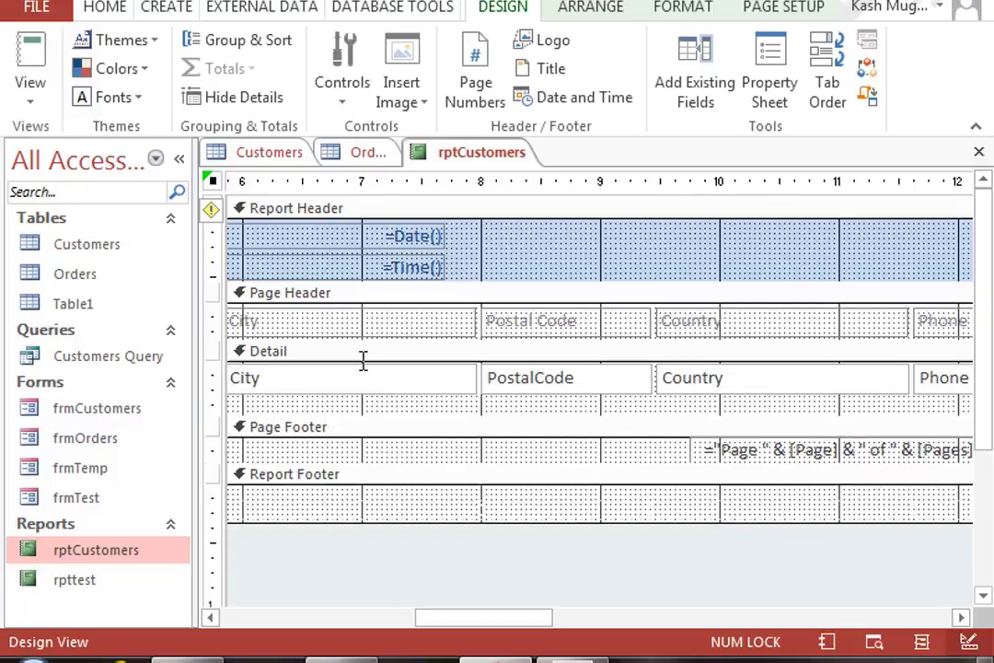
right_click(460, 153)
click(558, 291)
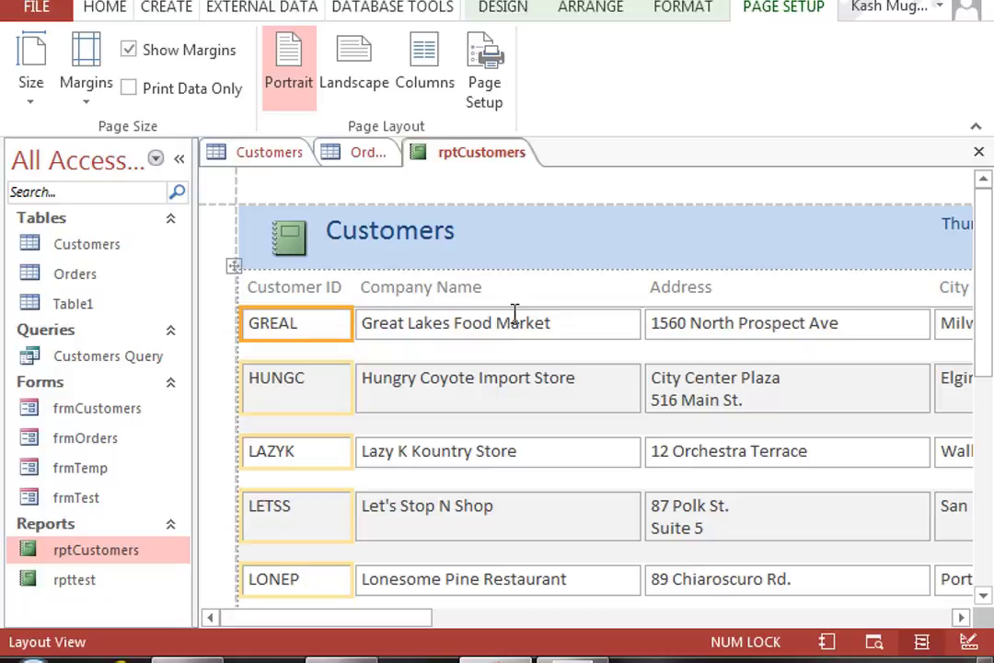
scroll(632, 439, down, 5)
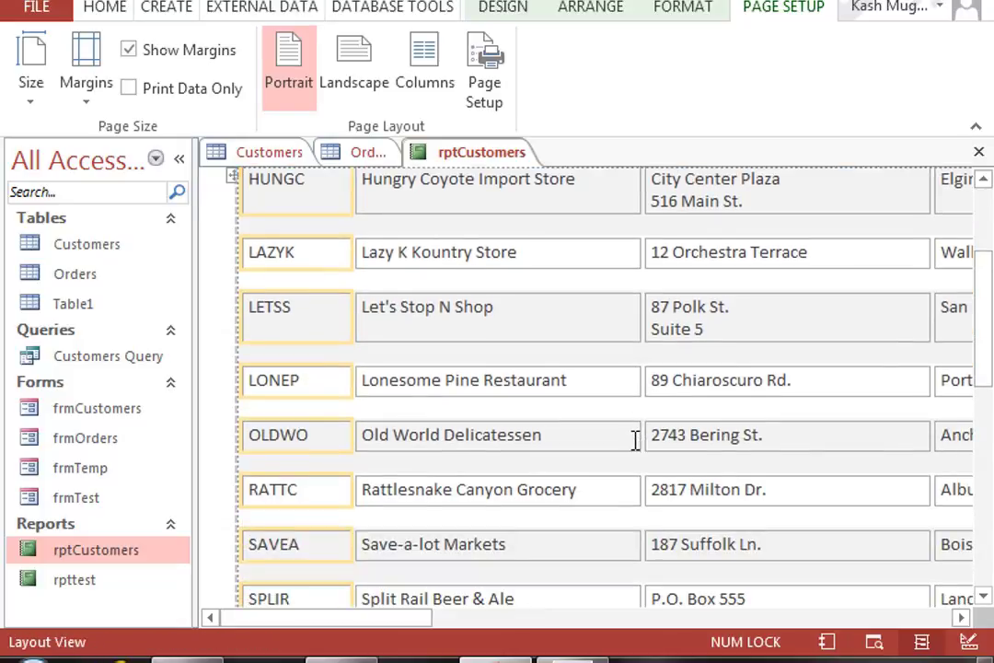
scroll(635, 439, up, 3)
scroll(635, 440, up, 3)
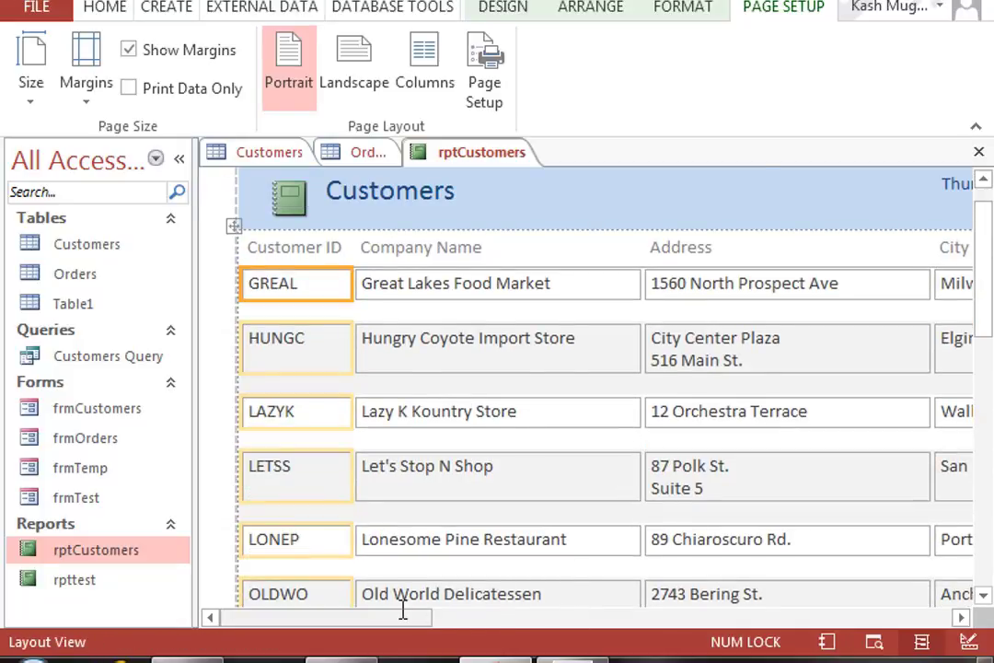
click(512, 617)
mouse_move(503, 648)
mouse_down()
mouse_move(752, 656)
mouse_move(507, 659)
mouse_up()
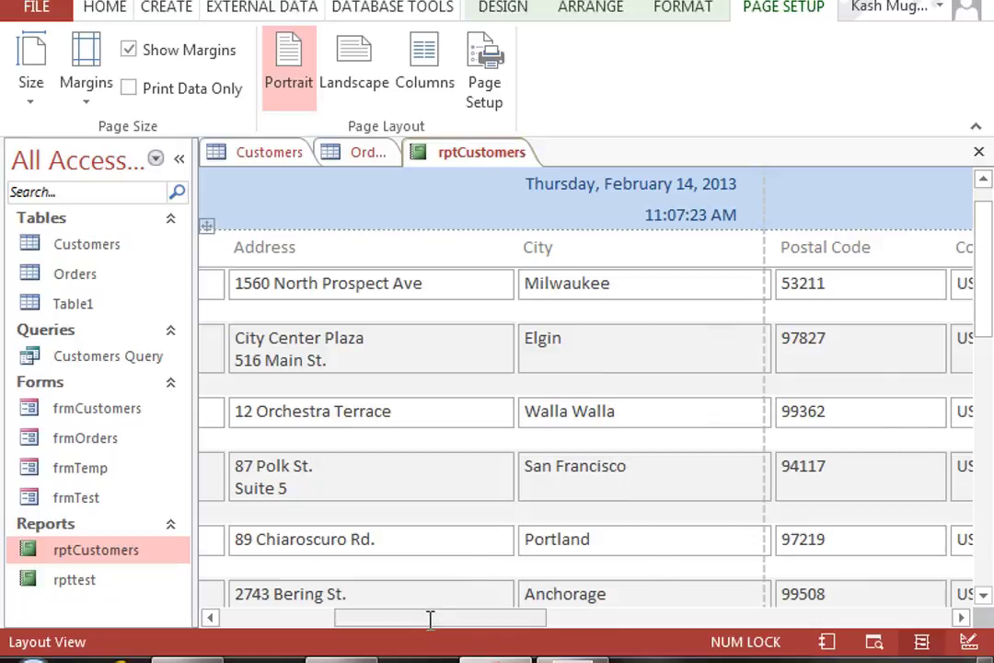
drag(440, 615, 511, 616)
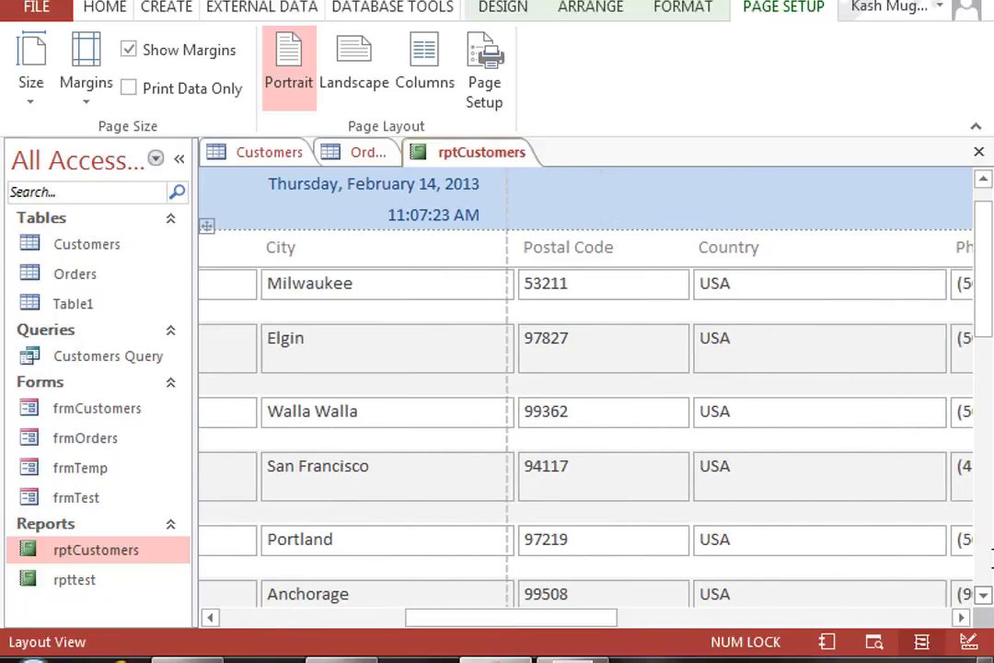
drag(984, 270, 961, 249)
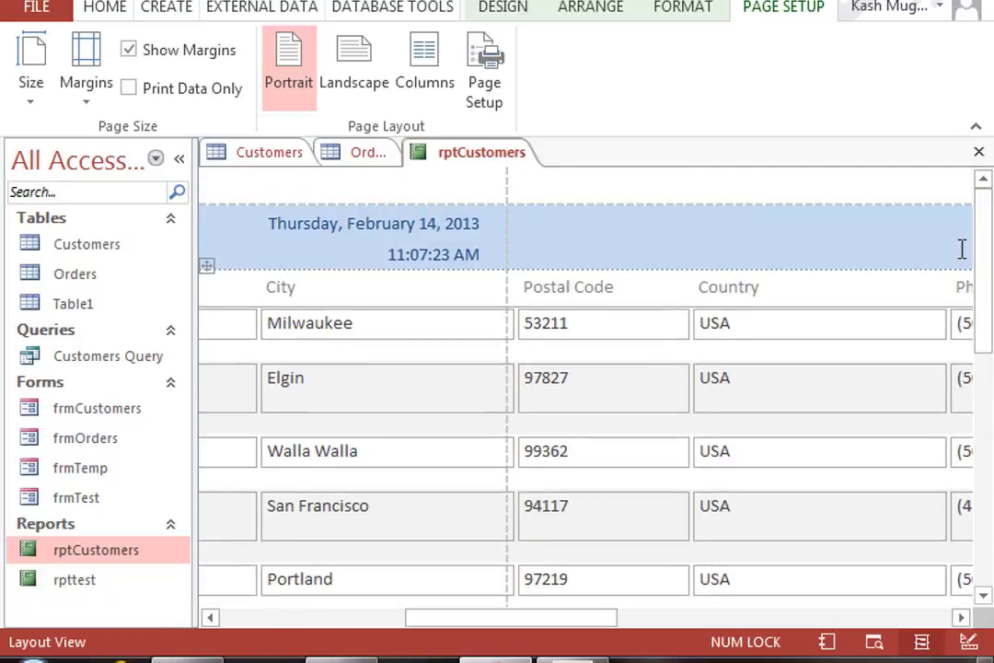
right_click(475, 153)
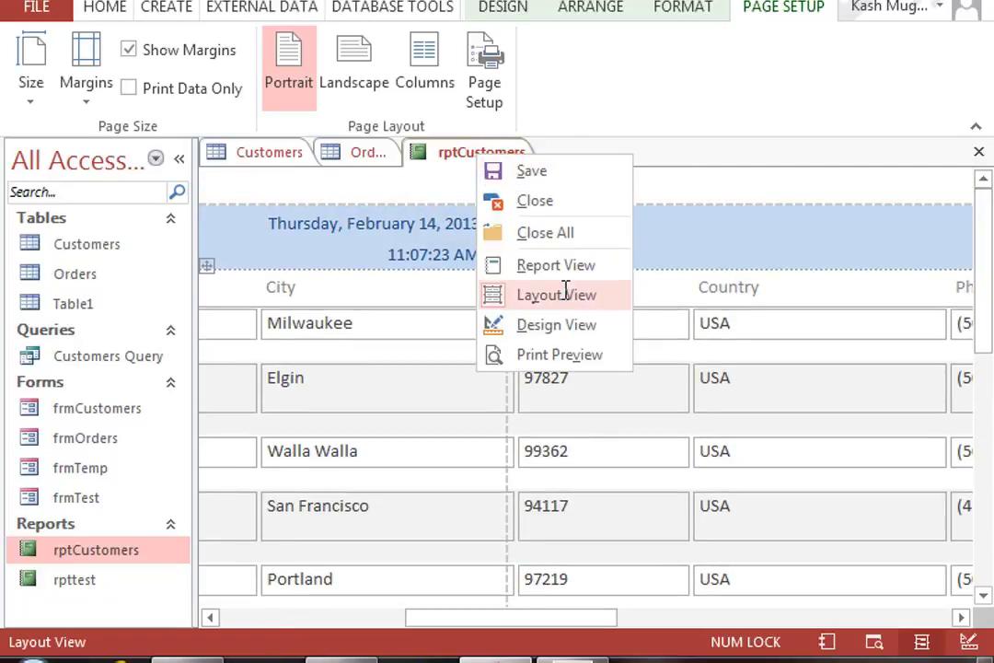
click(580, 322)
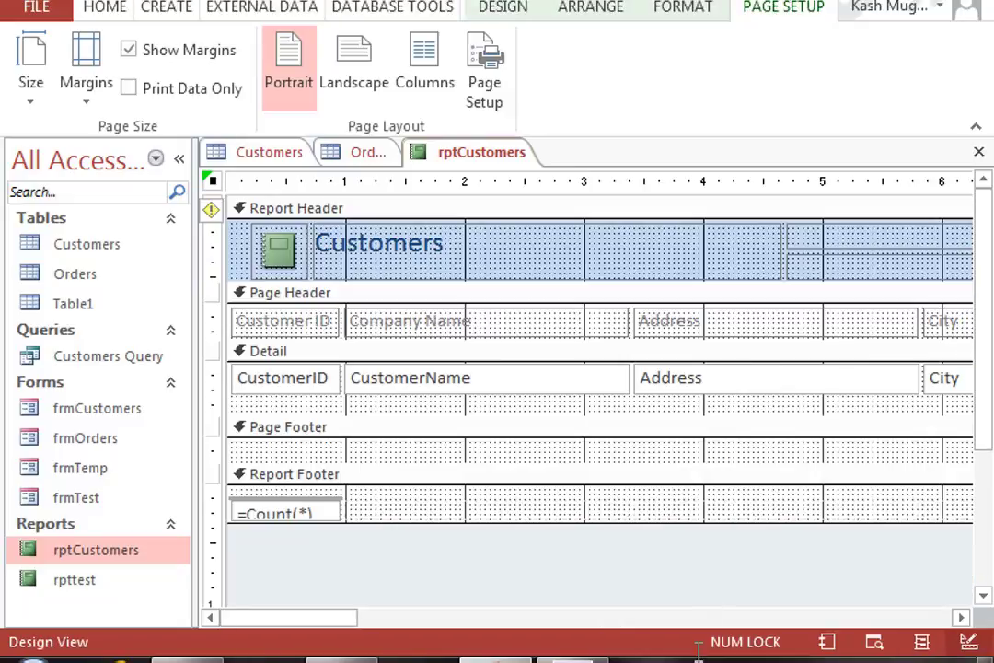
Step: Delete the Country heading and Country field from rptCustomers
click(696, 617)
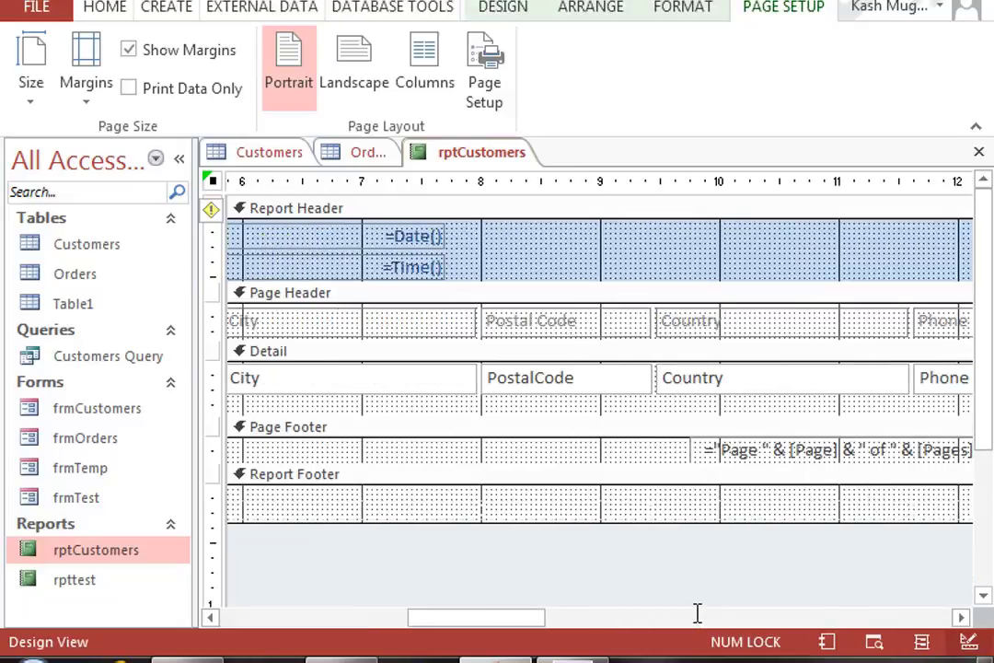
click(762, 333)
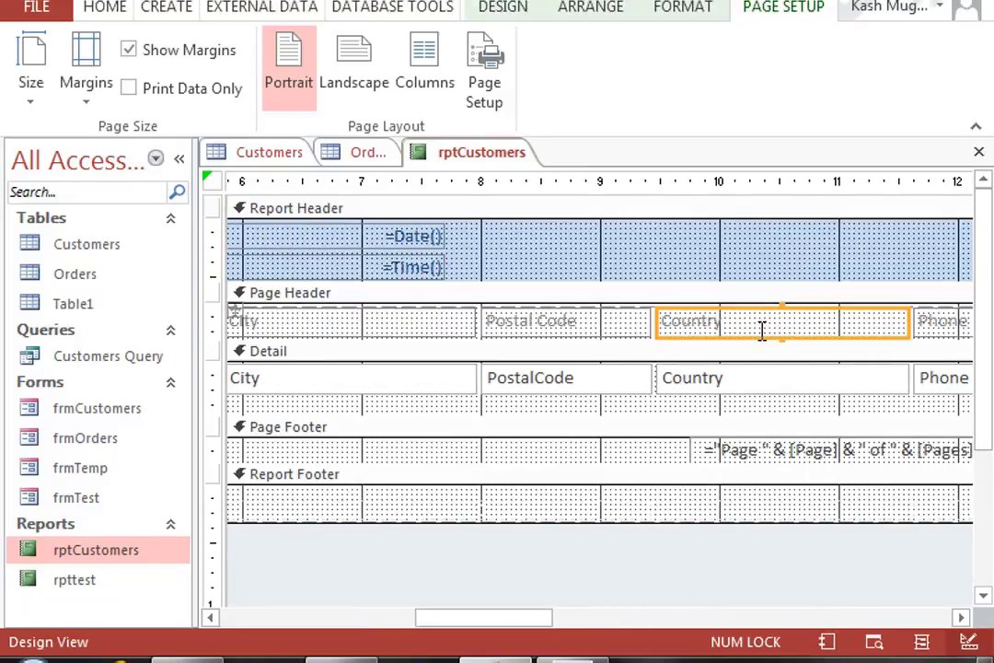
shift+click(748, 385)
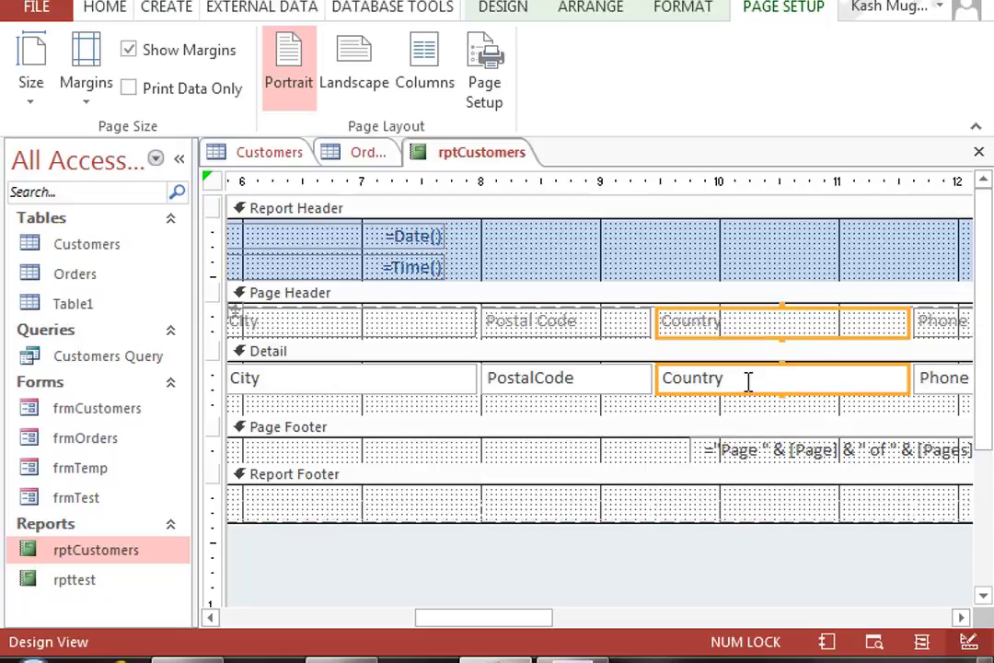
key(Delete)
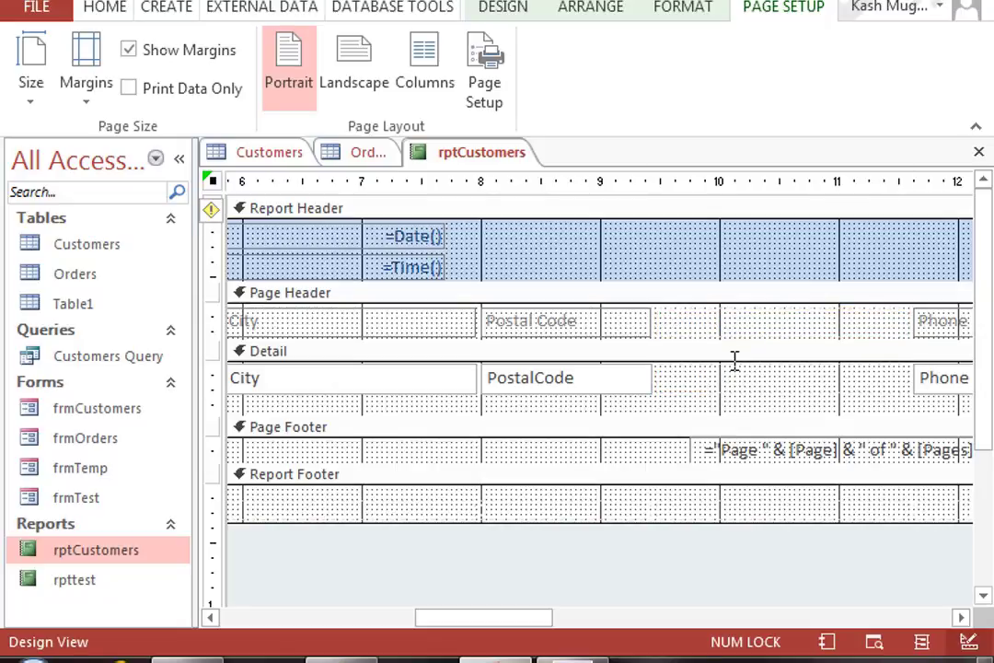
Step: Select the empty Country cells and the Phone heading and field to shift Phone beside Postal Code
drag(525, 617, 570, 623)
click(751, 375)
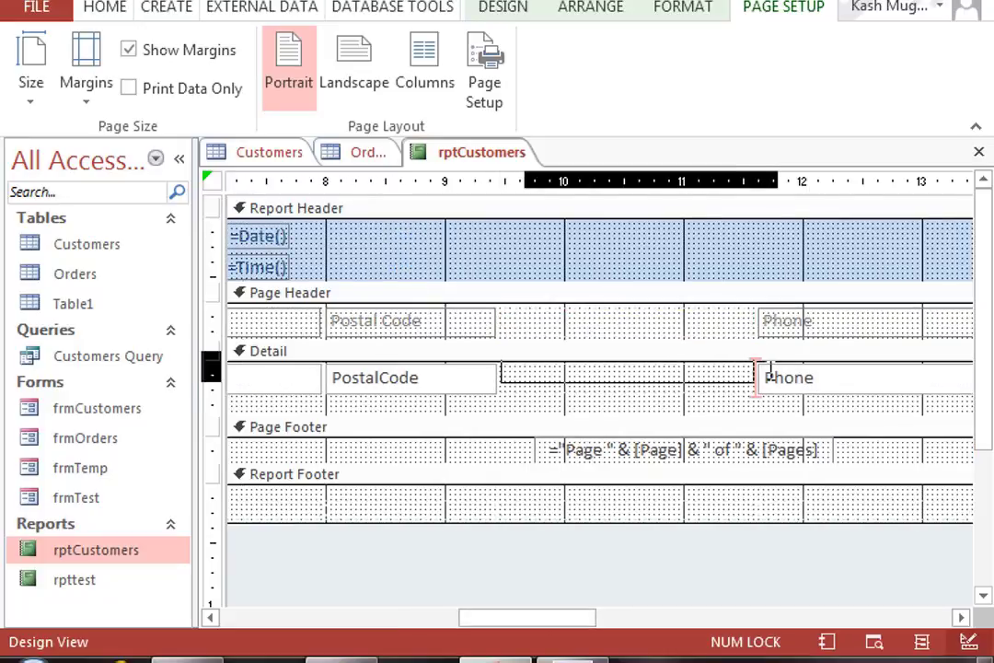
click(749, 324)
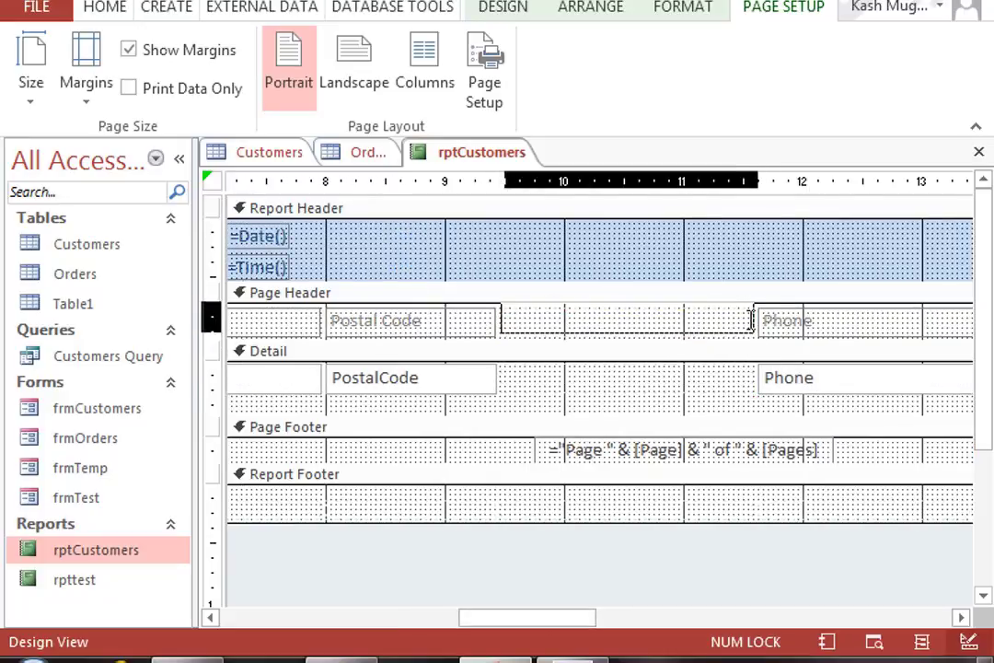
click(746, 372)
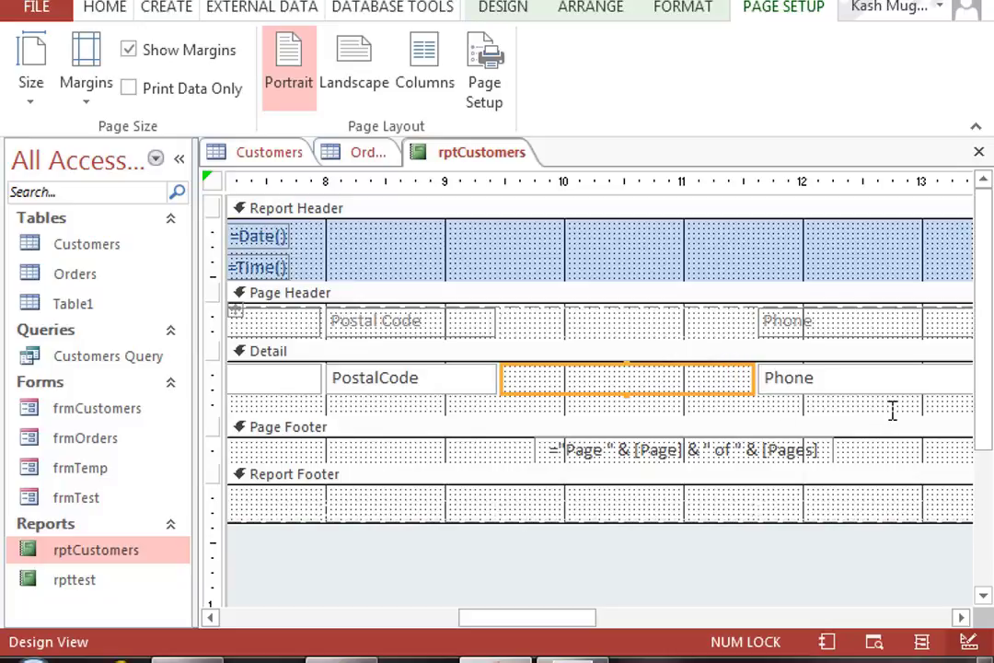
drag(892, 403, 664, 334)
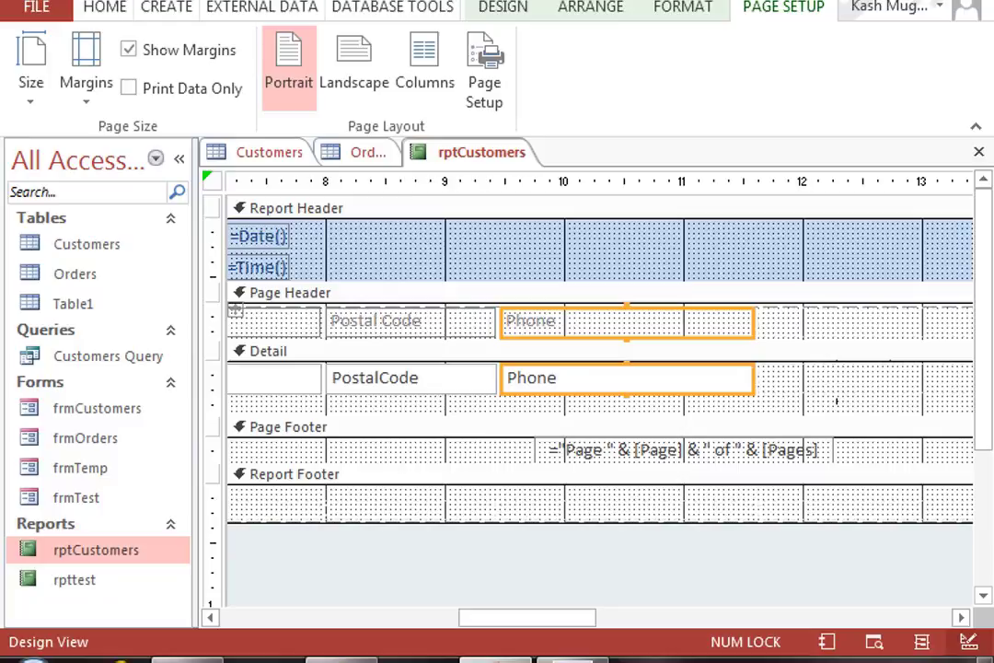
Step: Check rptCustomers in Report View with Phone beside Postal Code, then close it
right_click(455, 153)
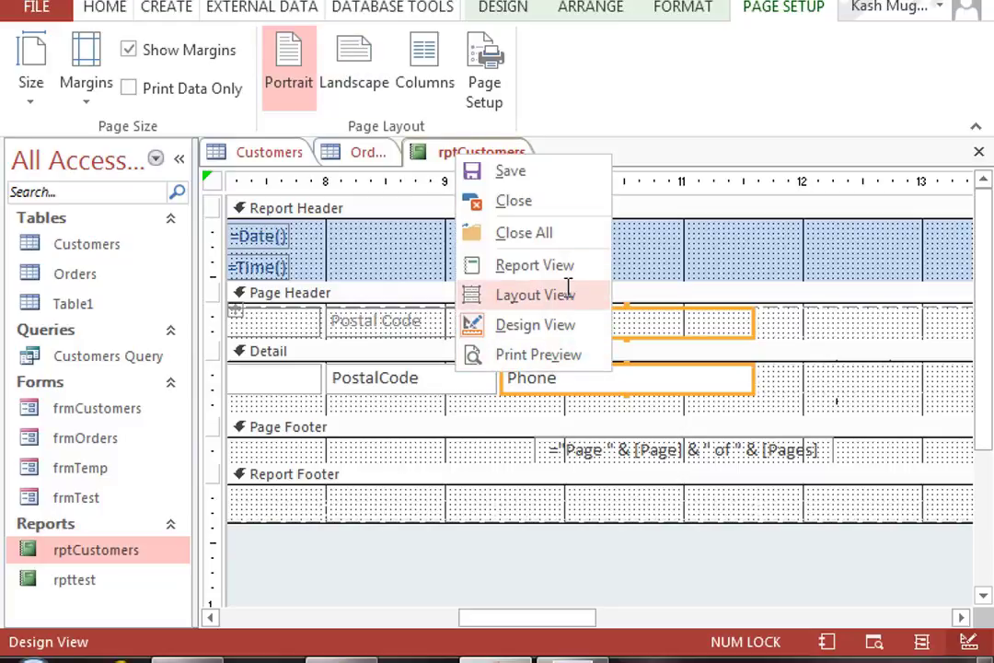
click(563, 266)
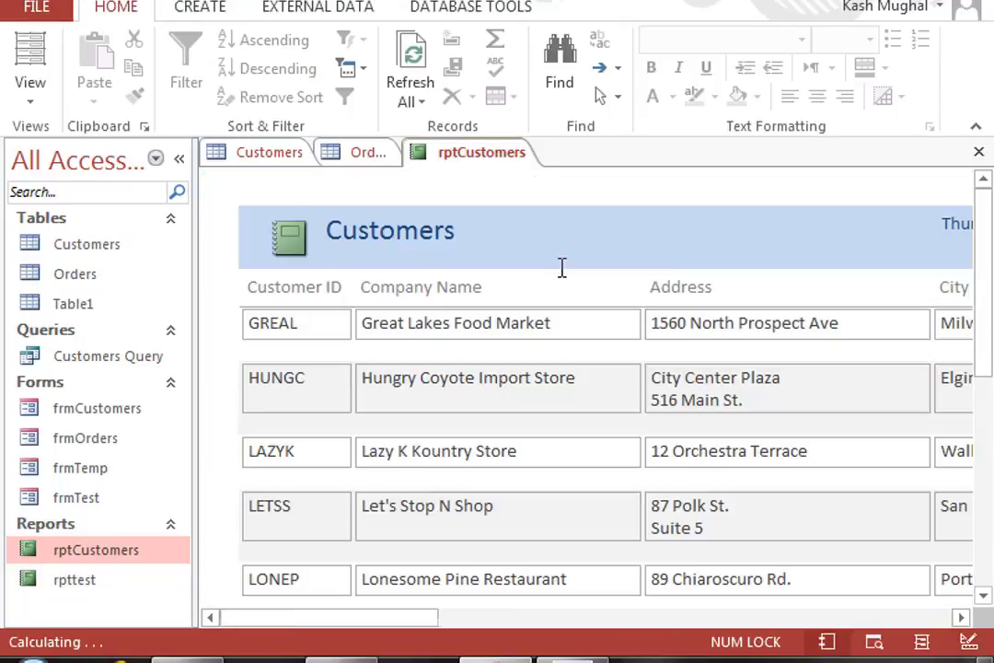
drag(400, 616, 406, 588)
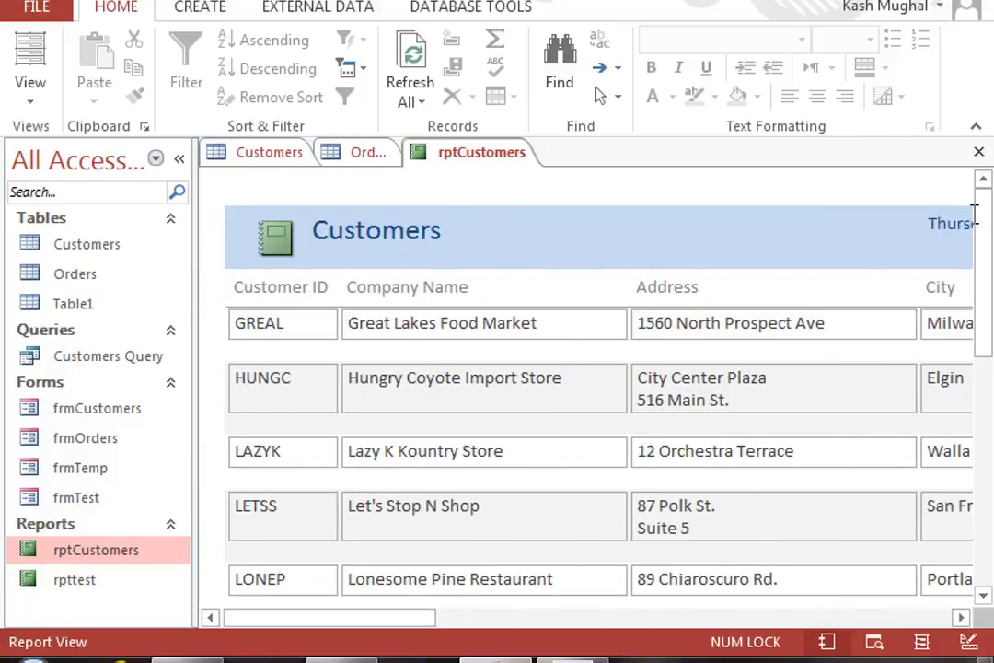
click(978, 151)
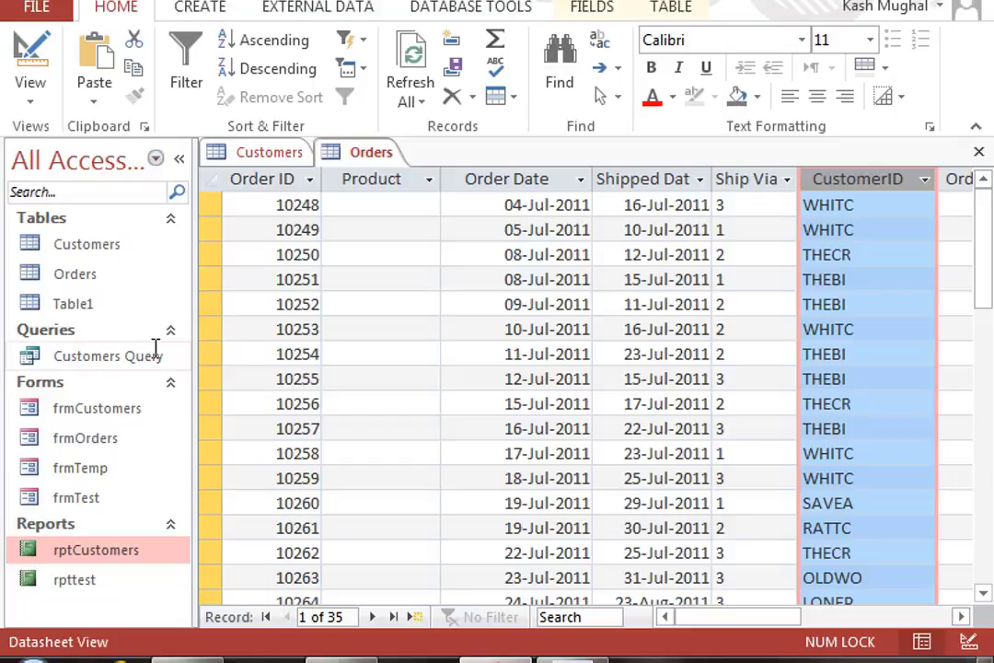
Step: Start the Report Wizard on the Orders table and add all its fields
click(97, 274)
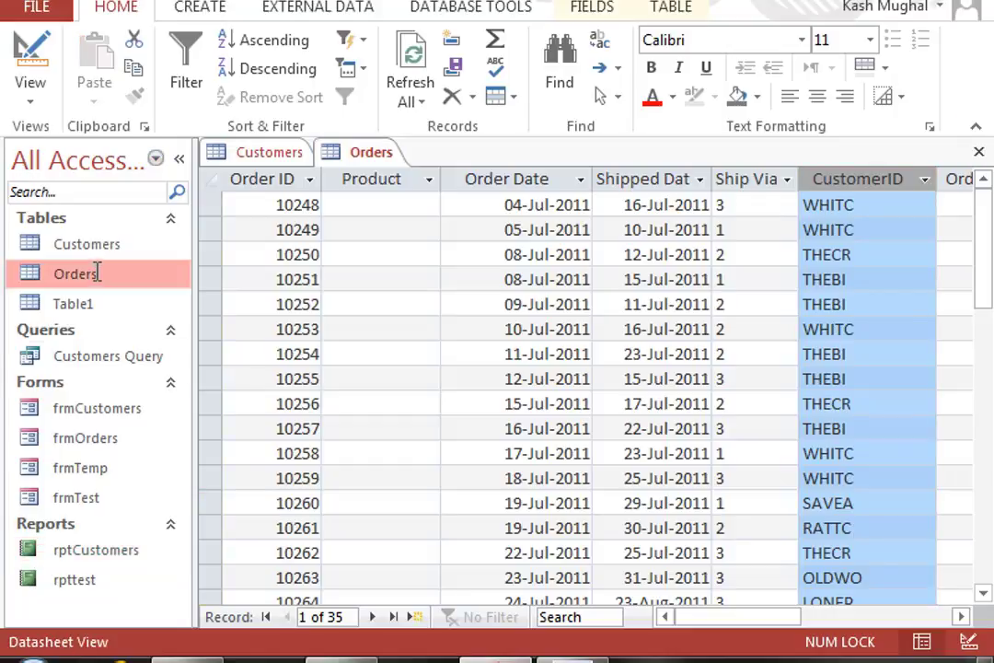
click(179, 159)
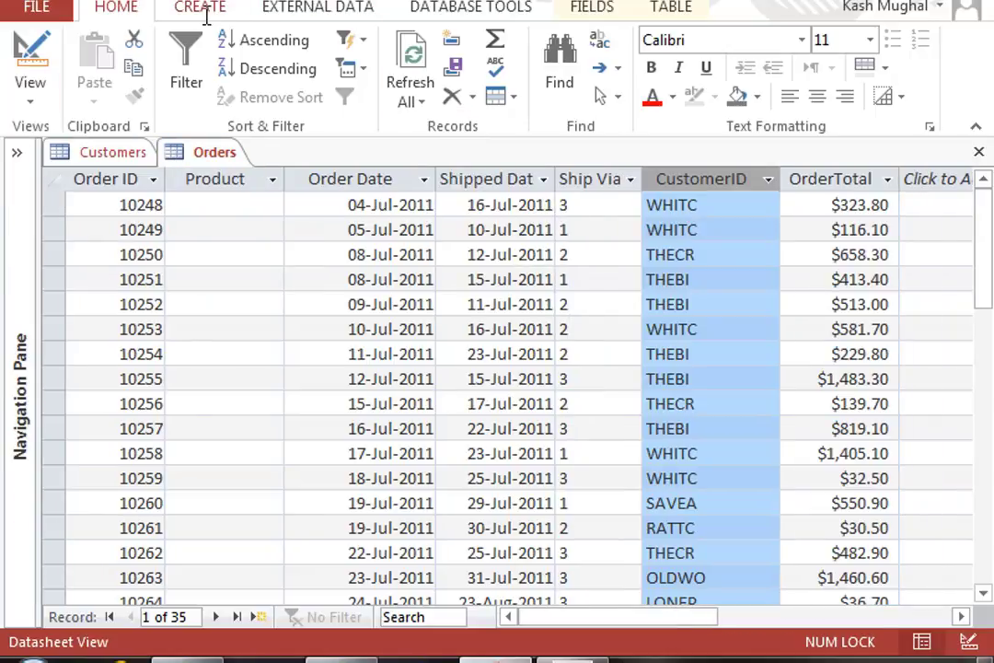
click(205, 11)
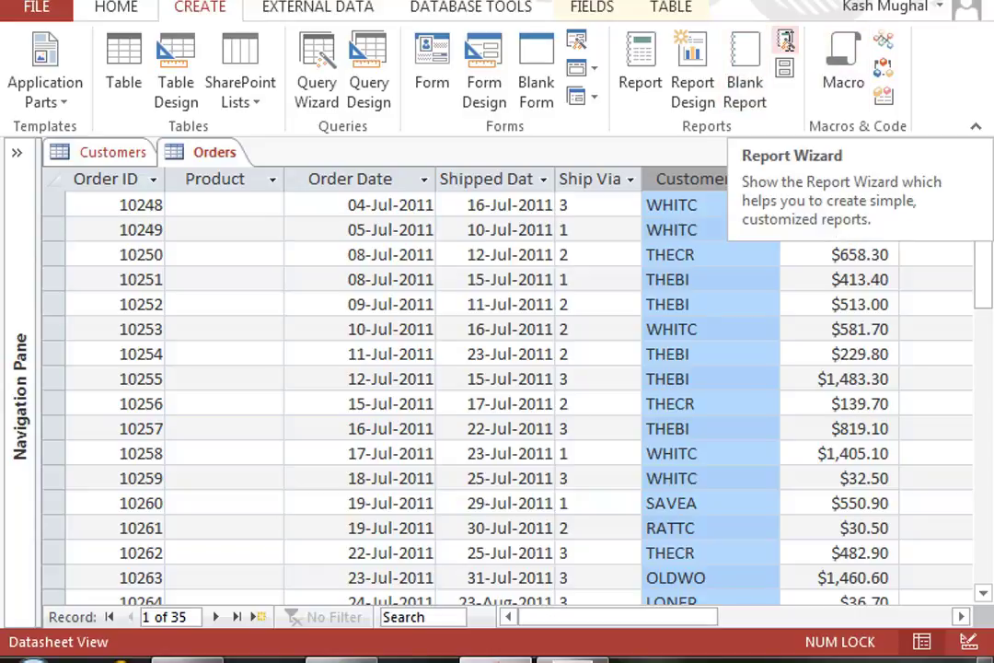
click(785, 40)
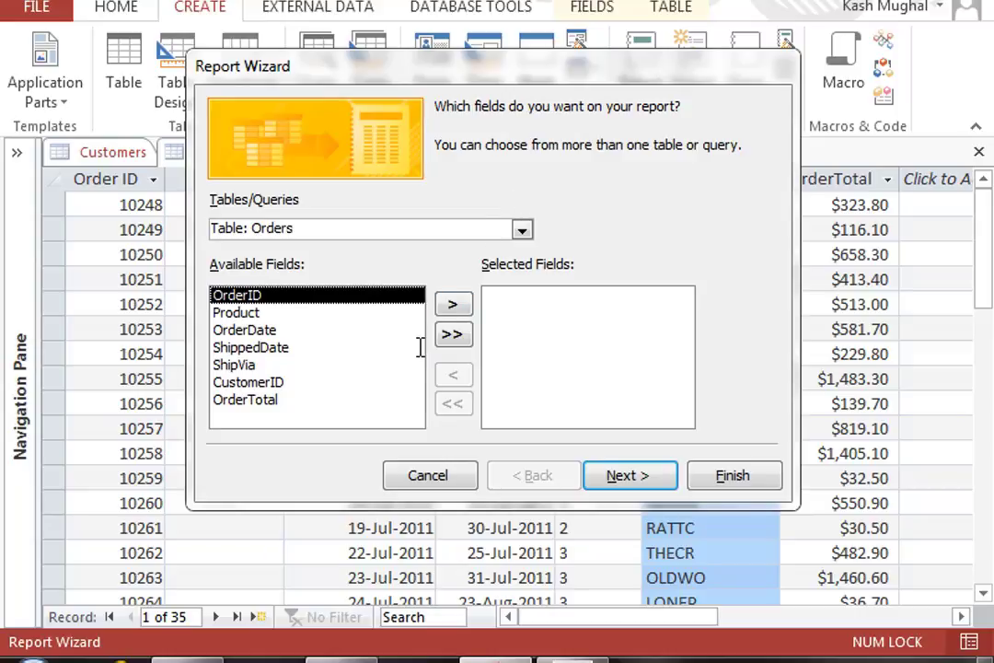
click(453, 331)
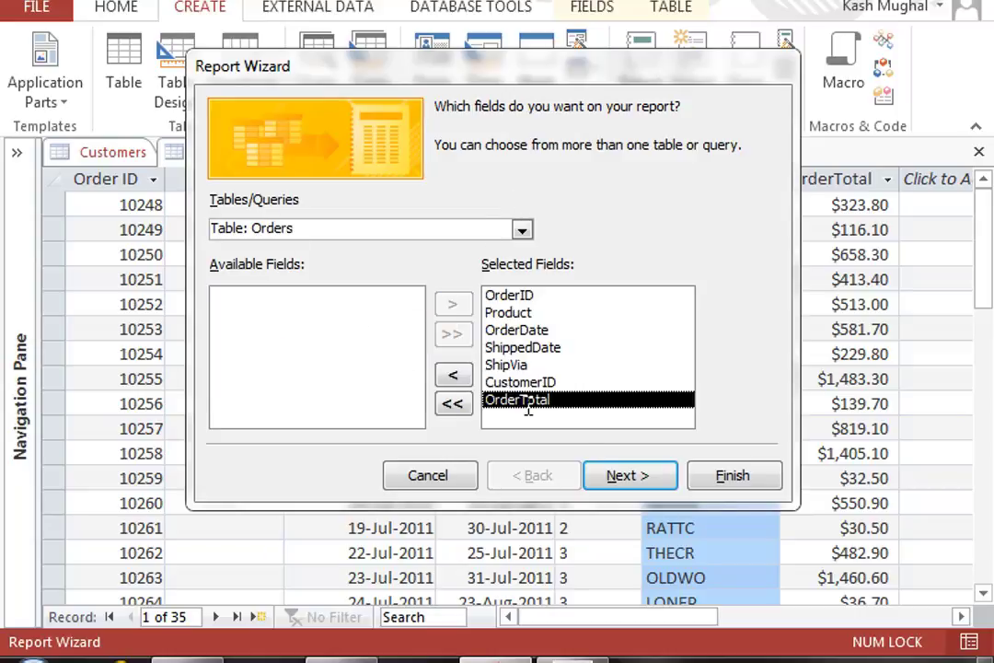
click(627, 475)
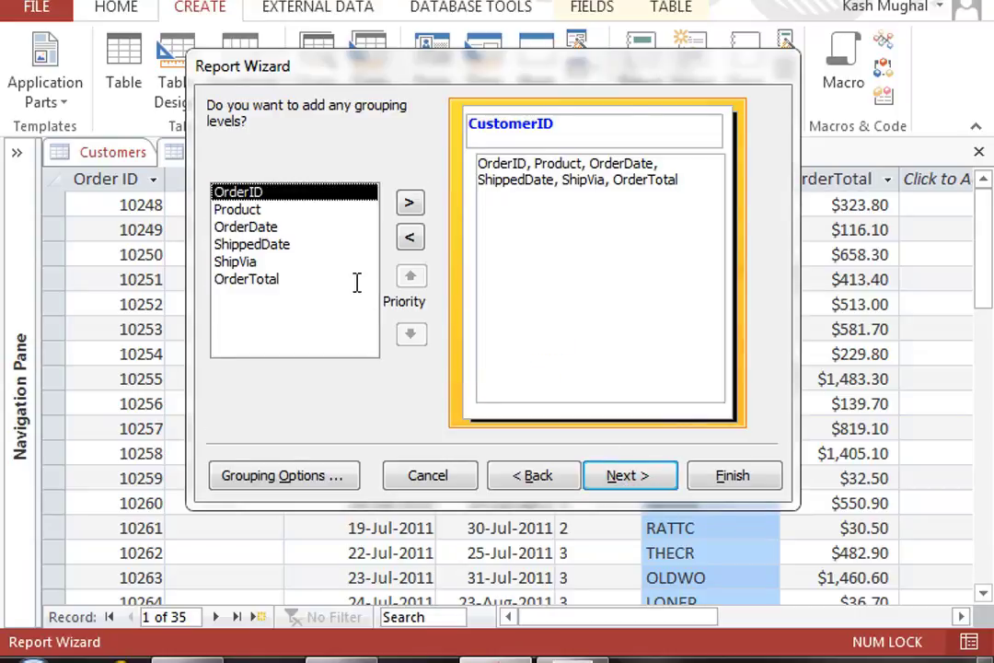
Step: Keep CustomerID as the grouping level after reviewing Product, OrderDate and OrderID
click(237, 210)
click(247, 226)
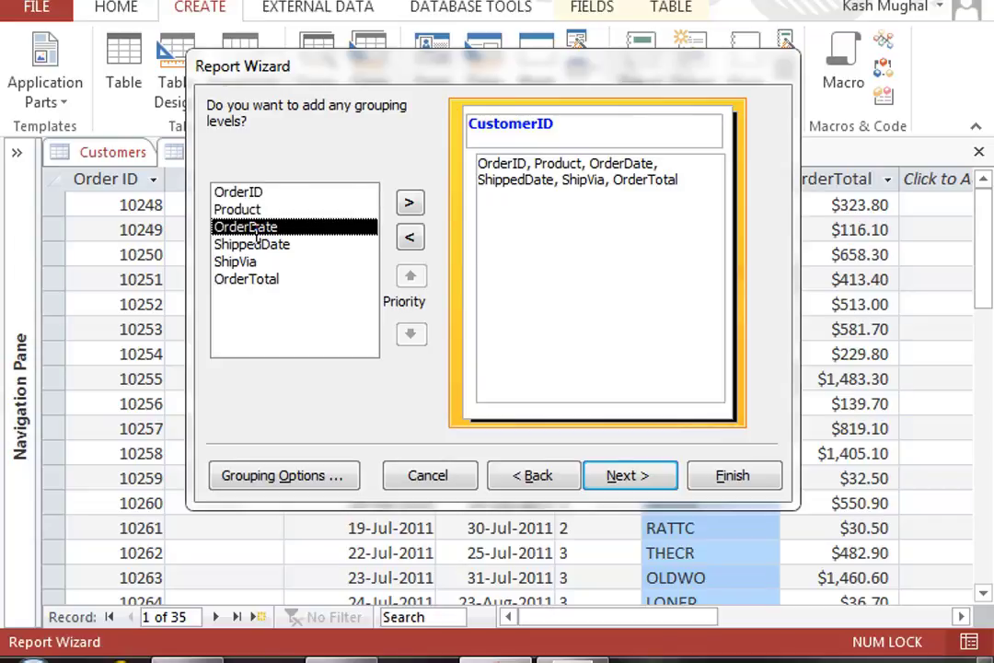
click(255, 193)
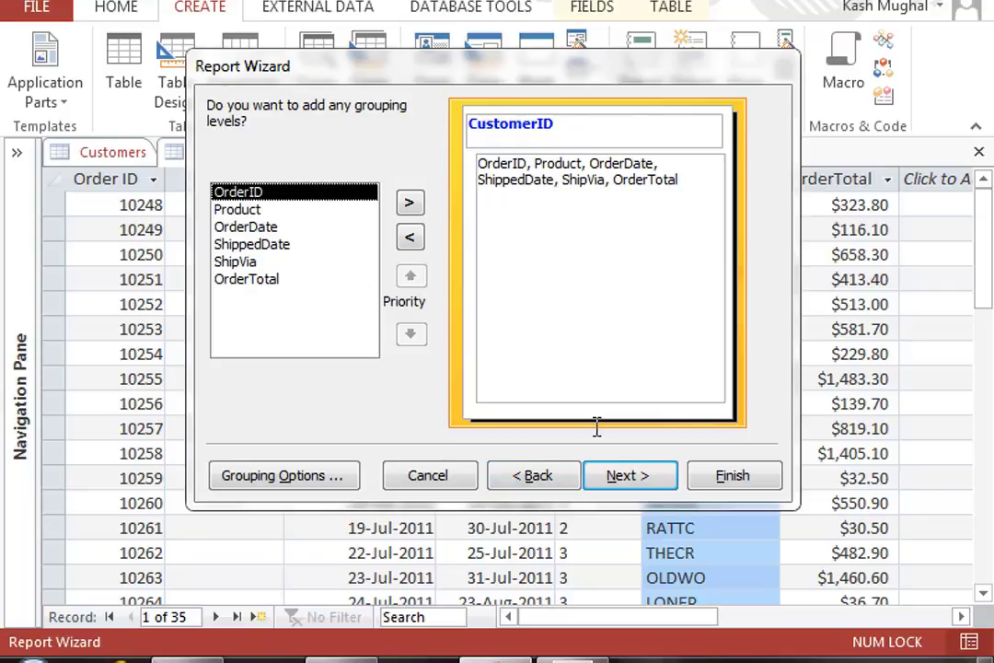
click(630, 476)
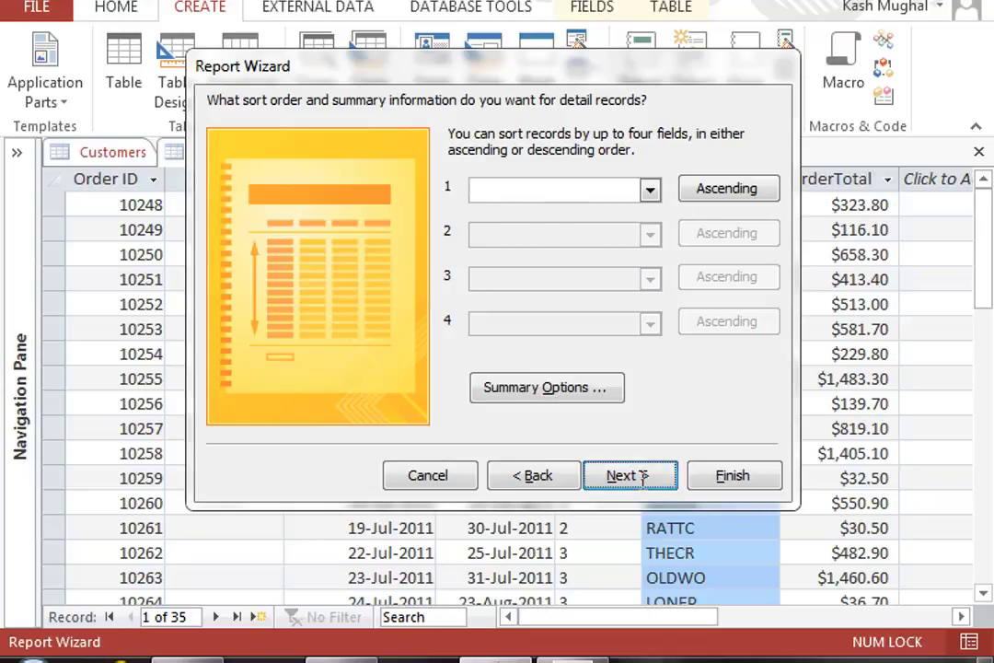
Step: Skip sorting, choose the Stepped layout after trying Block and Outline, and finish
click(629, 476)
click(557, 193)
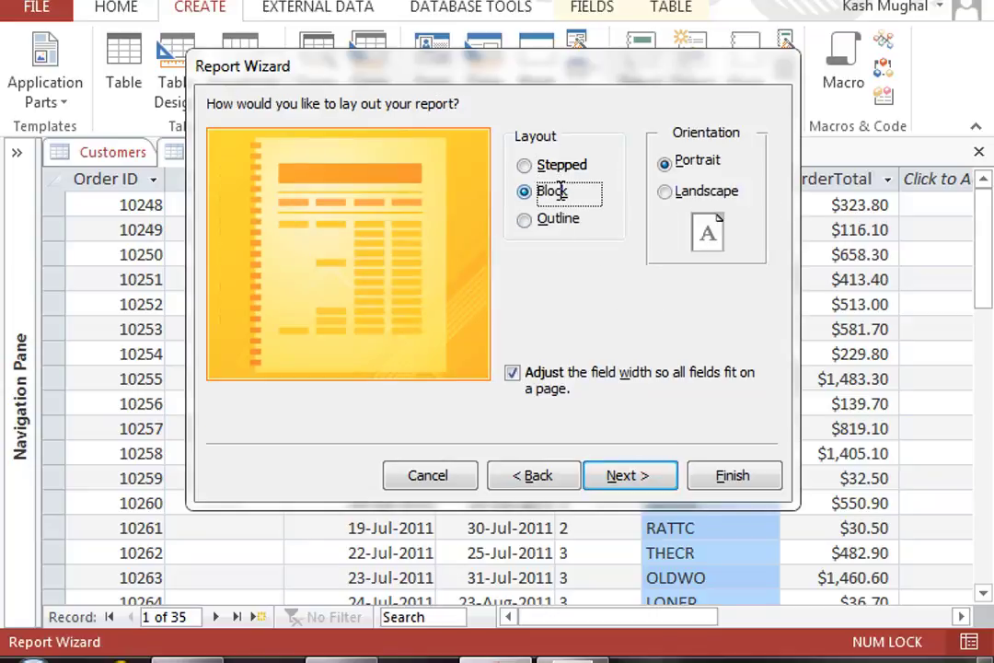
click(559, 221)
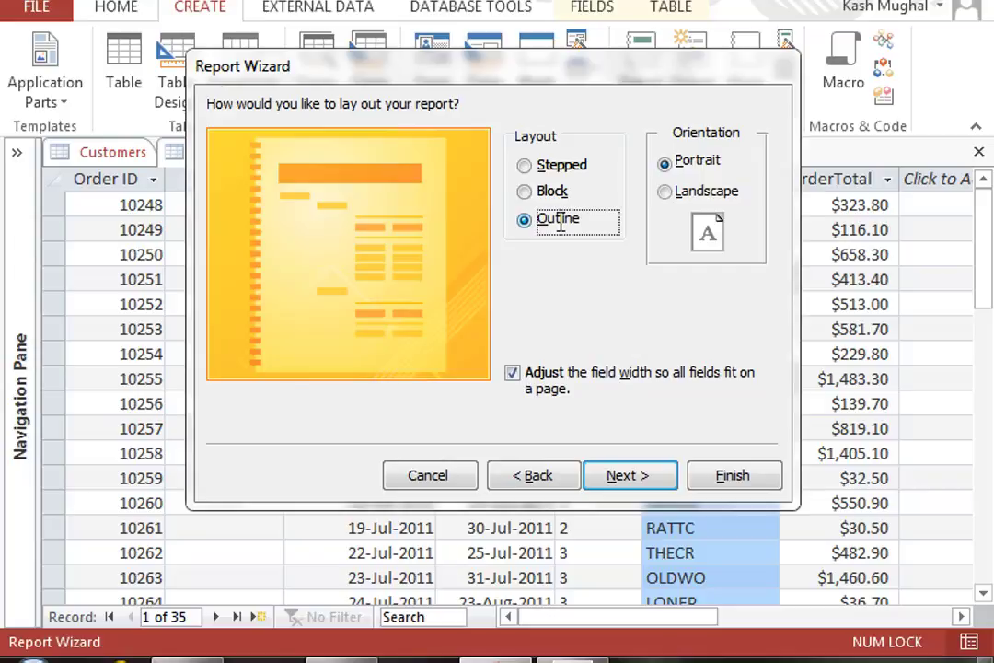
click(561, 167)
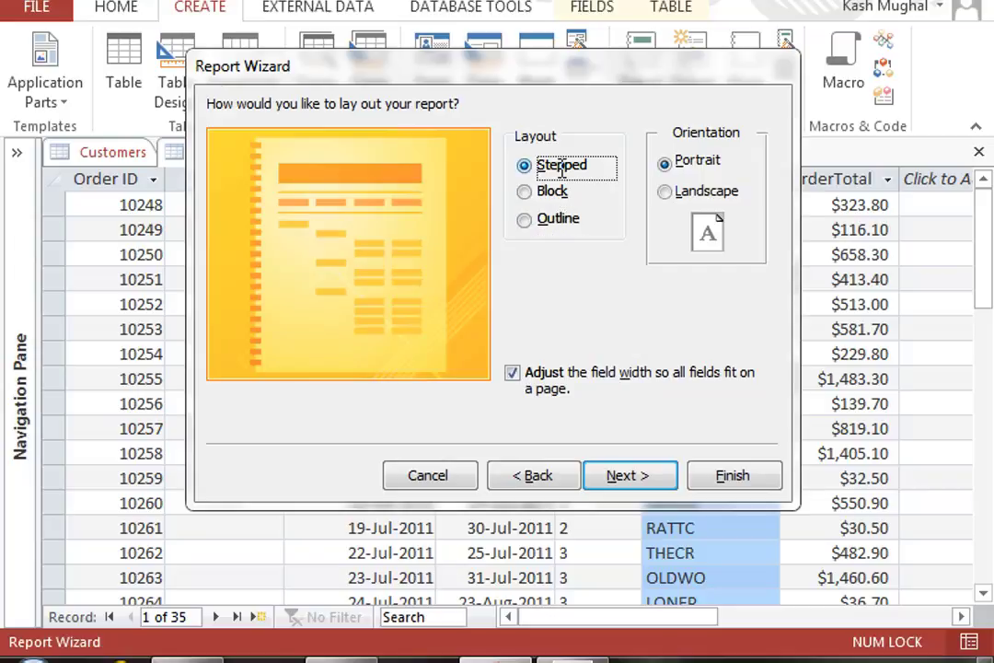
click(735, 473)
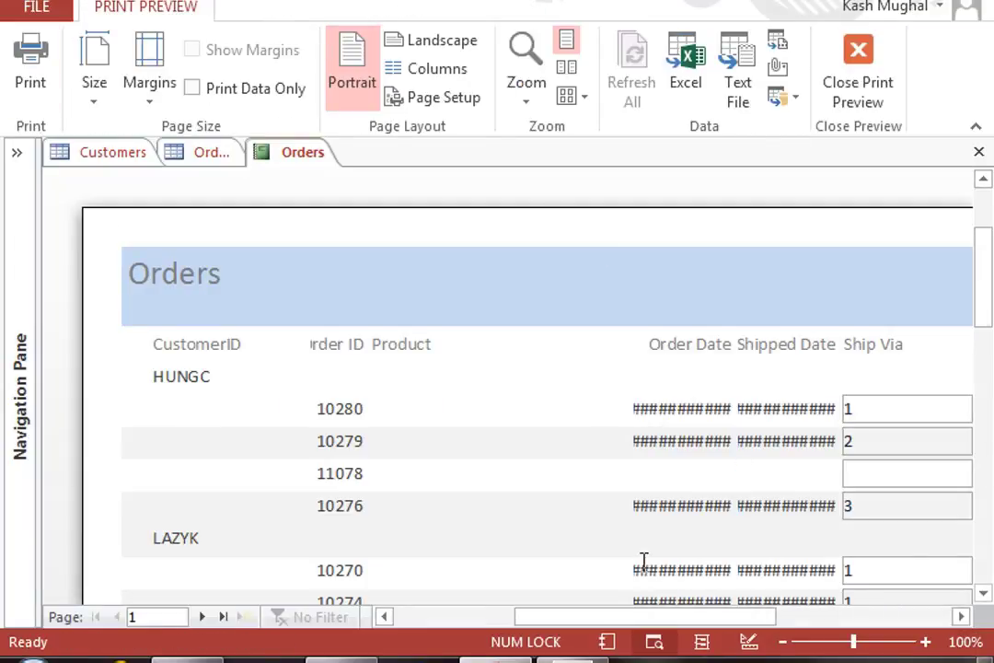
Step: Scroll through the Orders report's Print Preview and bring up its view choices
scroll(717, 523, down, 5)
scroll(759, 517, up, 4)
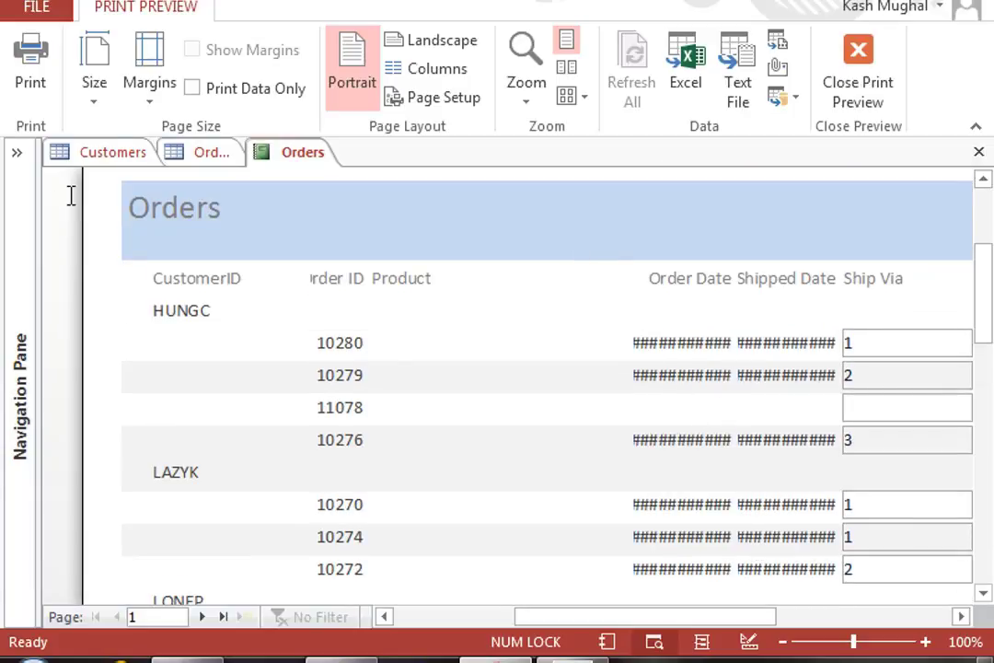
scroll(750, 464, down, 5)
scroll(785, 446, up, 4)
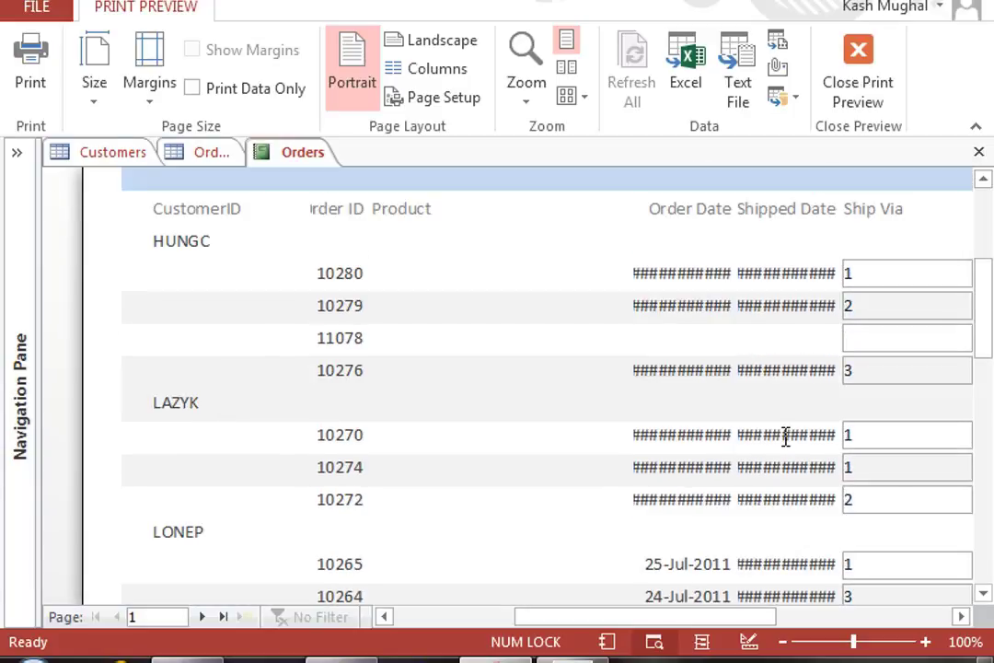
right_click(287, 148)
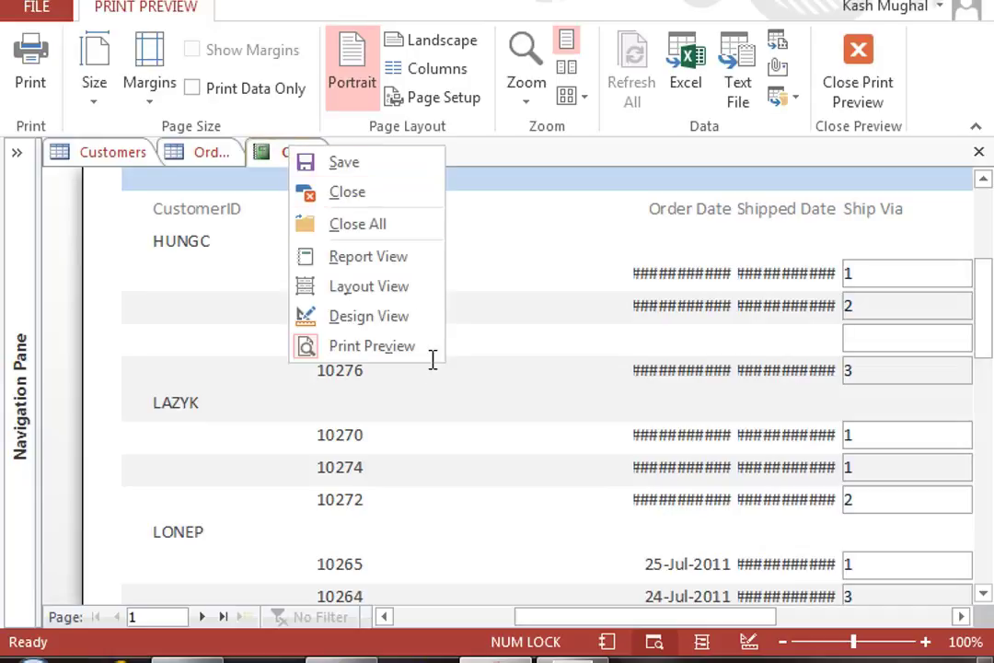
Step: In Design View, delete the Product heading and field and shift the remaining columns left
click(423, 317)
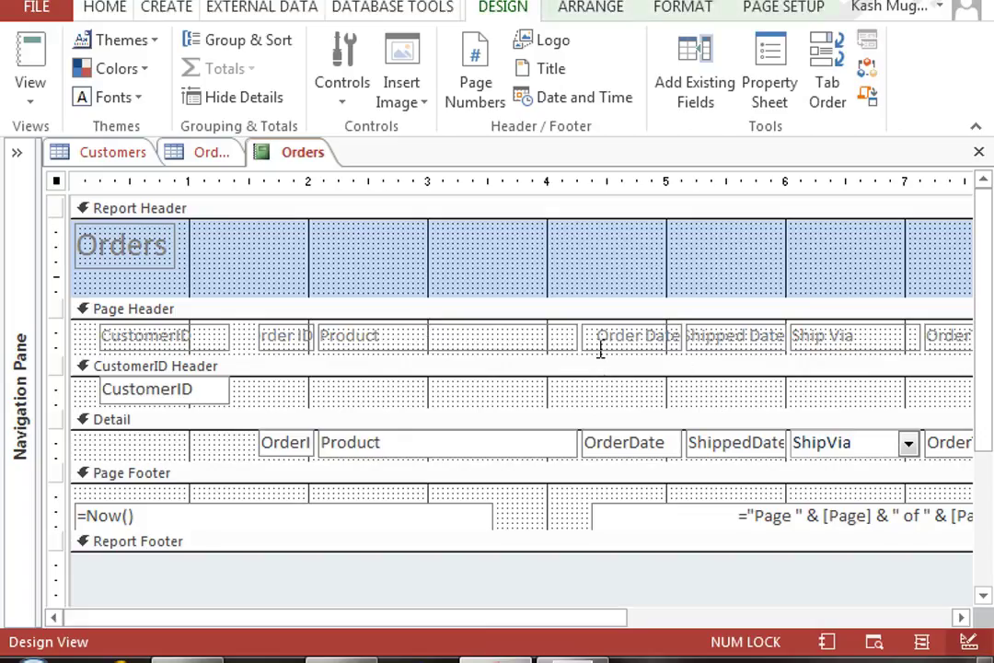
click(562, 337)
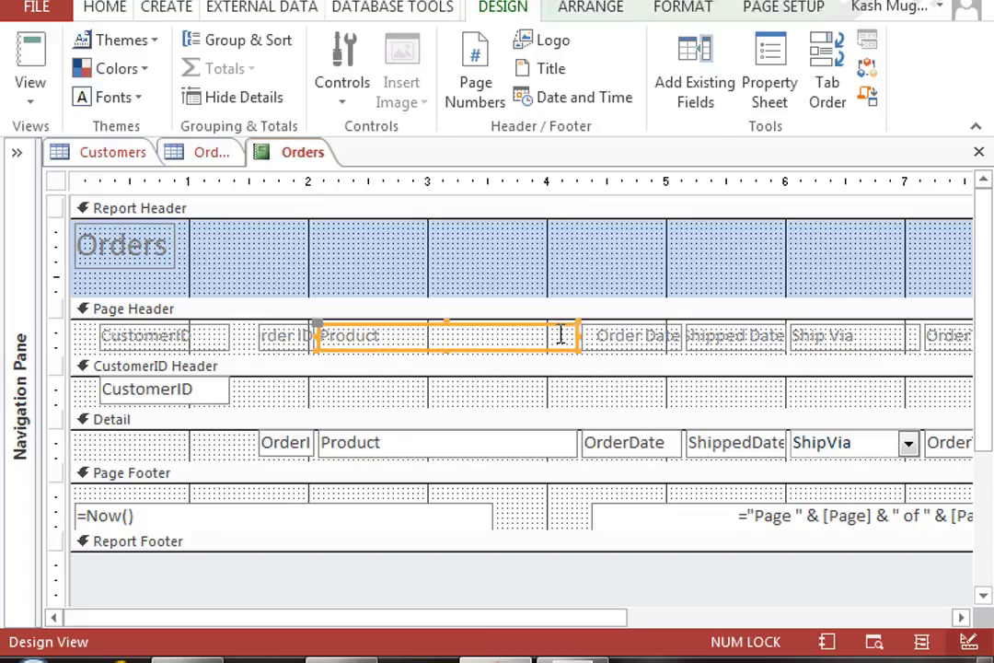
key(Delete)
click(497, 440)
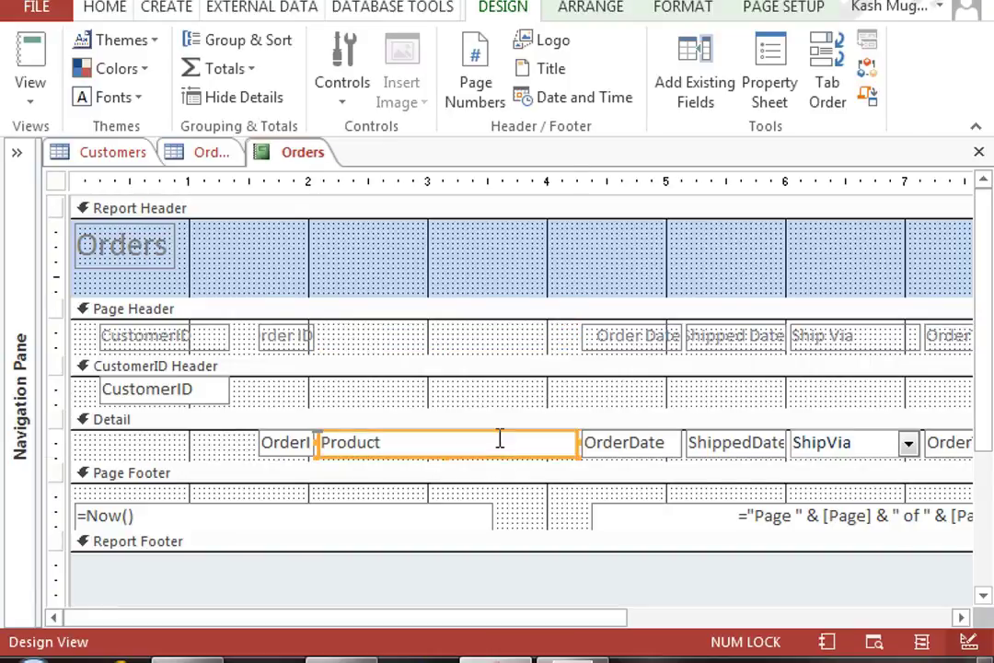
key(Delete)
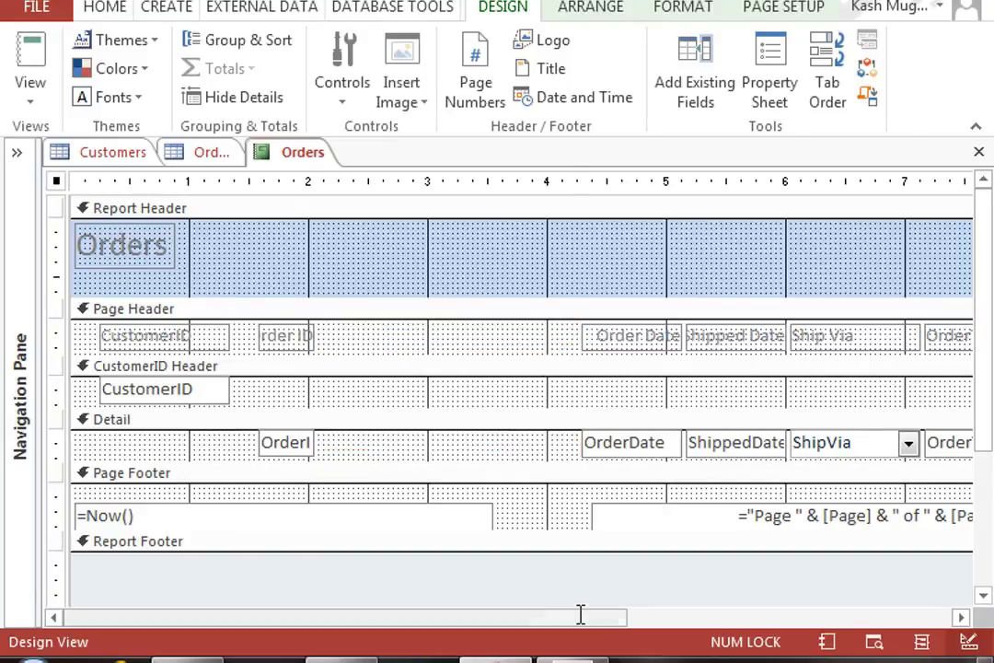
drag(577, 612, 695, 609)
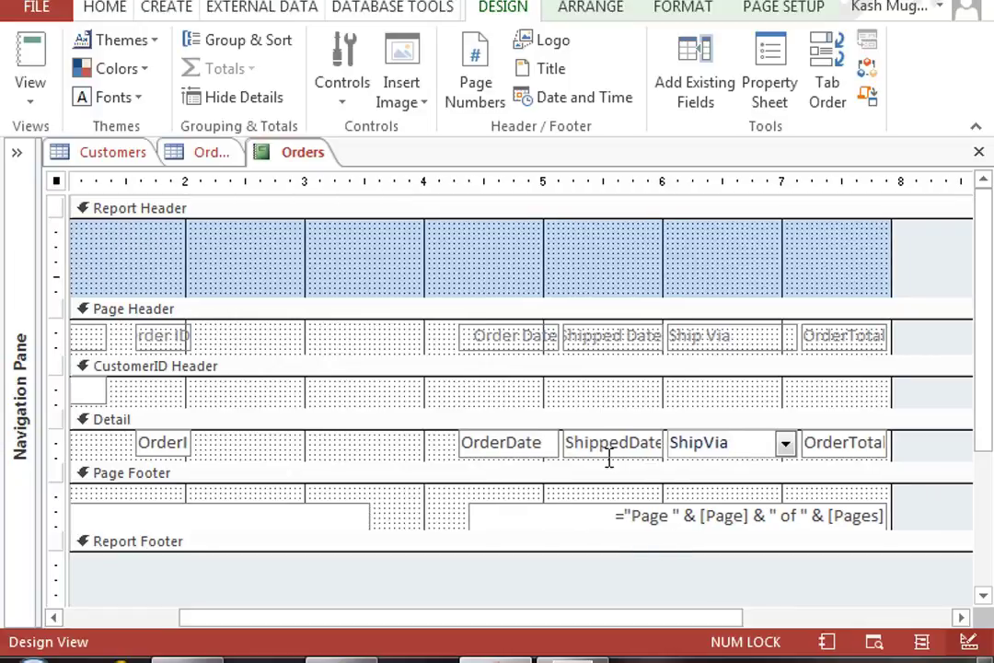
drag(405, 334, 866, 446)
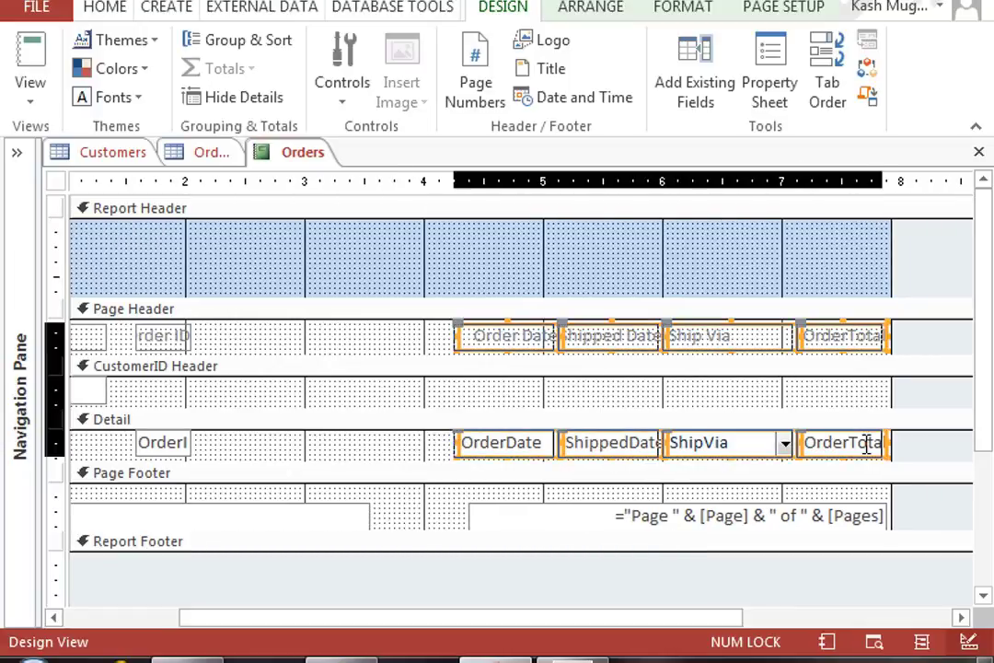
key(Left)
key(Left)
key(Left)
key(Left)
key(Left)
key(Left)
key(Left)
key(Left)
key(Left)
key(Left)
key(Right)
key(Right)
key(Right)
key(Right)
key(Right)
key(Right)
key(Right)
key(Right)
key(Left)
key(Left)
key(Left)
key(Left)
key(Left)
key(Left)
key(Left)
key(Left)
key(Left)
key(Left)
key(Left)
key(Left)
key(Left)
key(Left)
key(Left)
key(Left)
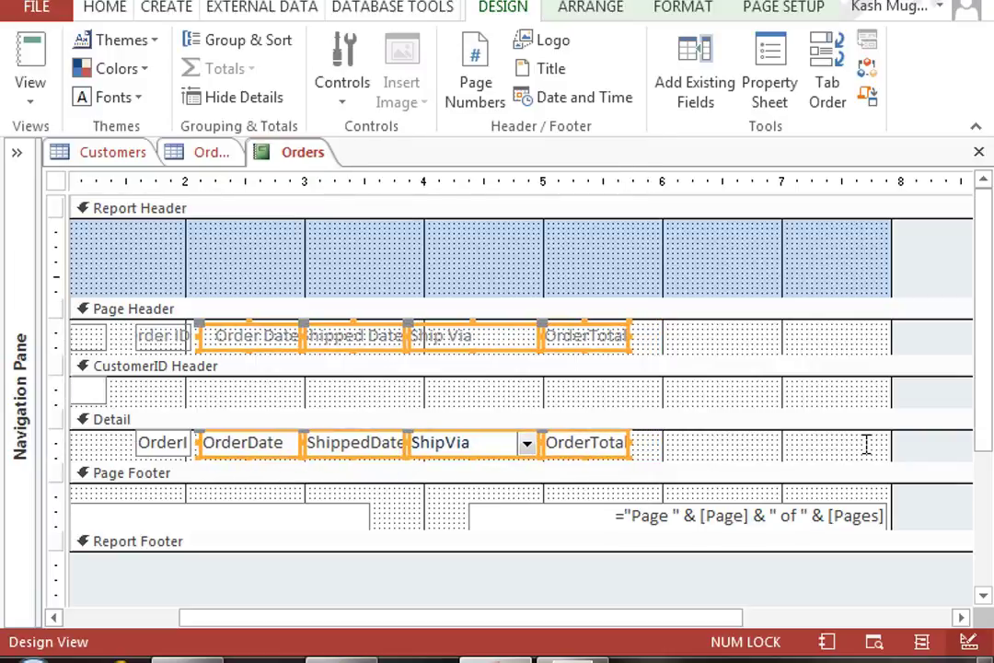
click(779, 396)
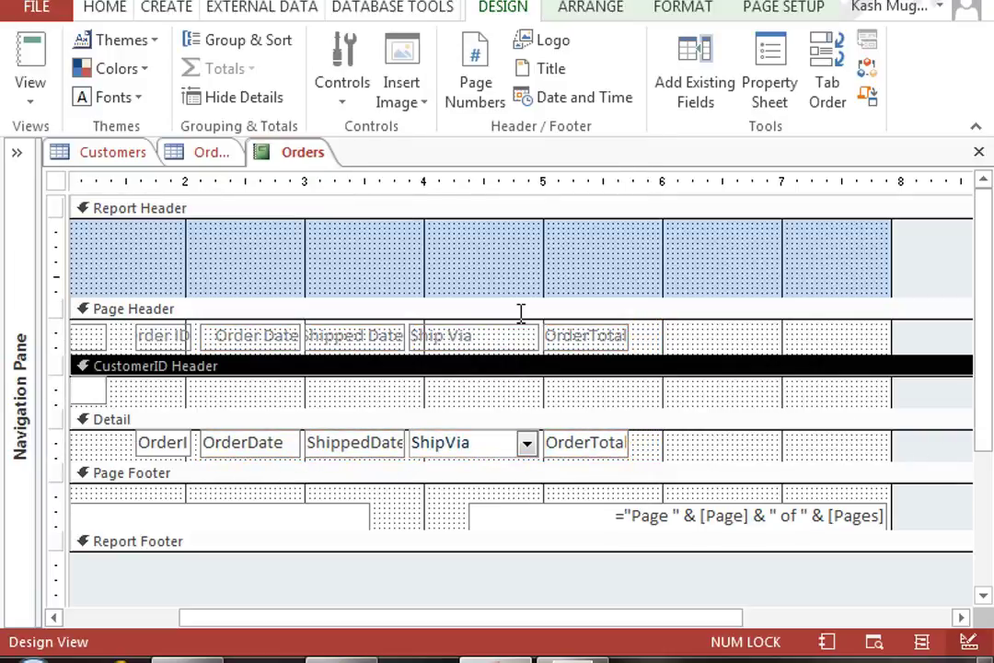
Step: Delete the Ship Via heading and field, and align ShippedDate under its heading
click(505, 339)
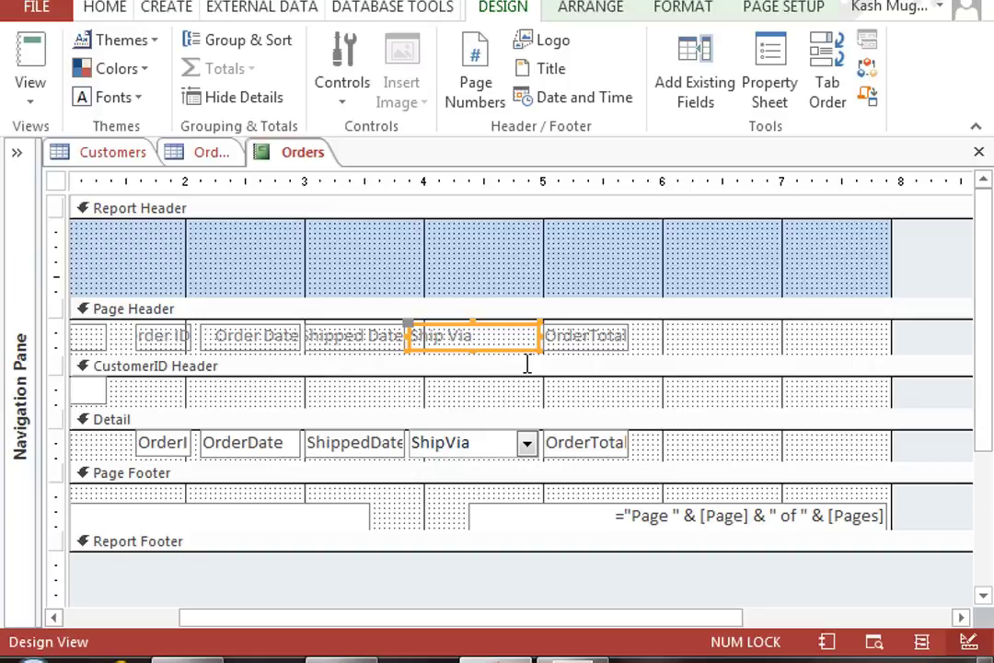
key(Delete)
click(497, 450)
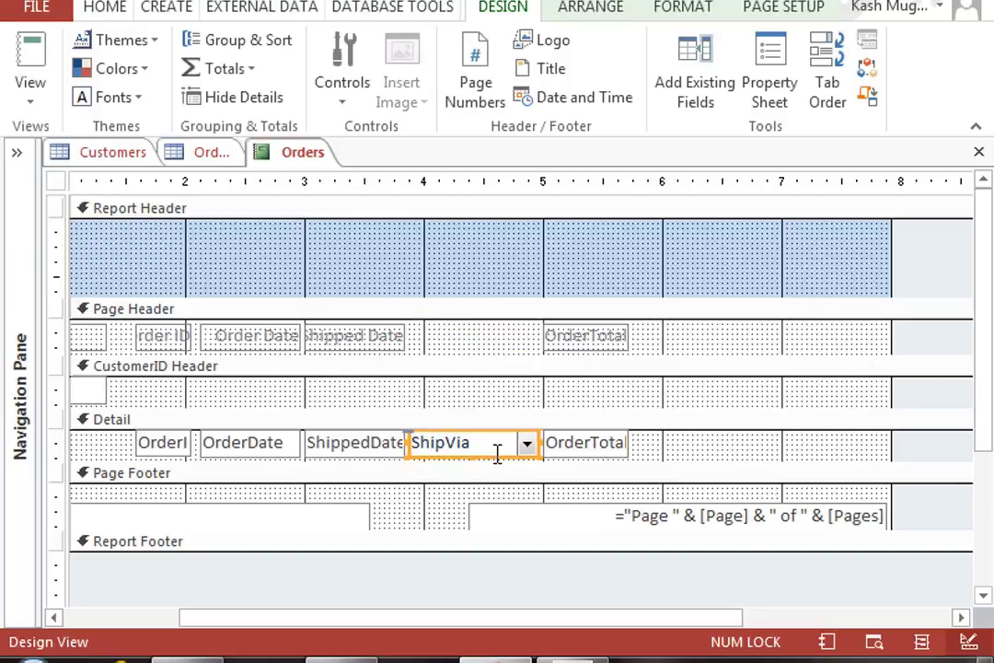
key(Delete)
drag(394, 337, 425, 337)
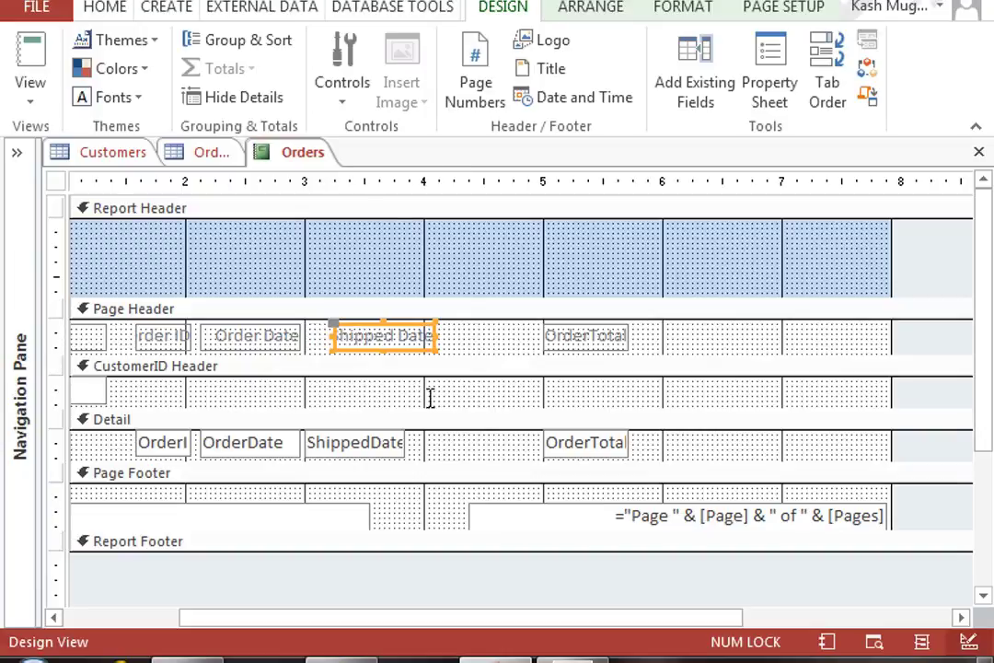
drag(381, 449, 410, 437)
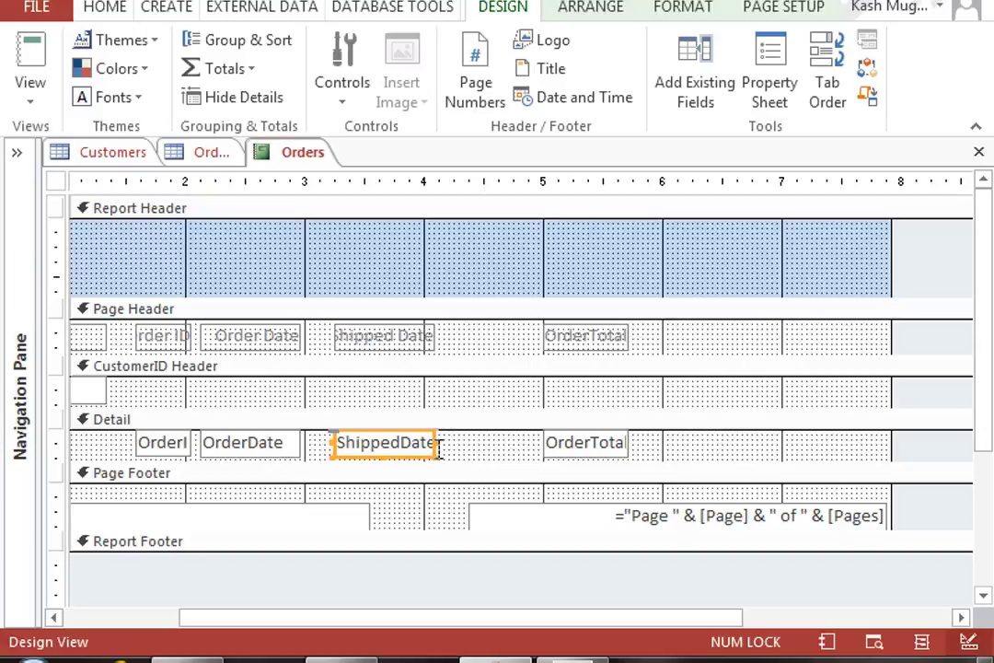
Step: Widen the ShippedDate and OrderDate fields so the dates fit
click(431, 444)
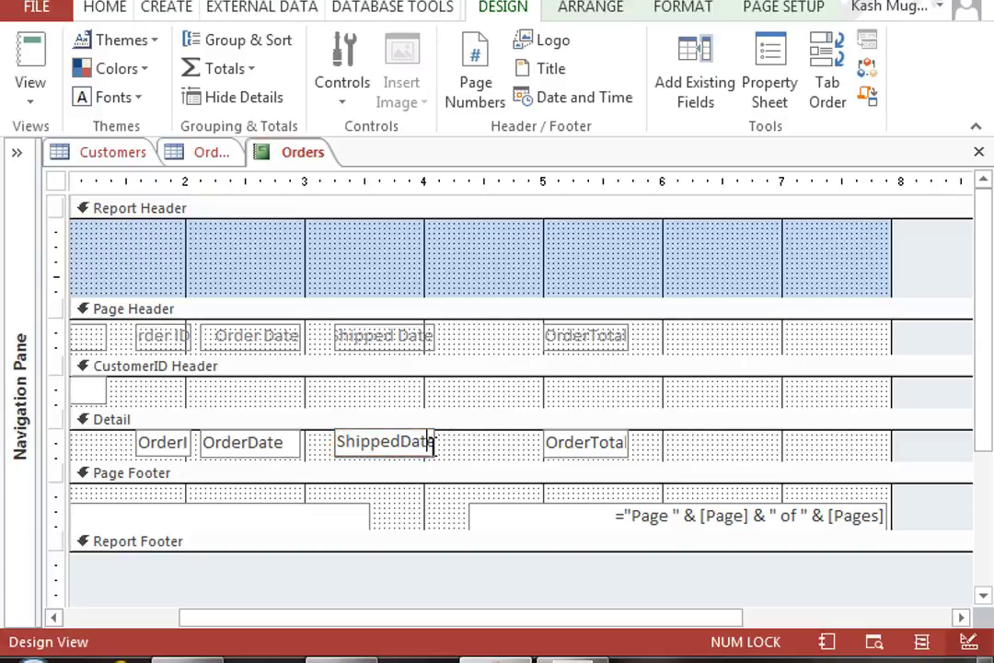
drag(437, 444, 473, 441)
click(244, 439)
drag(301, 445, 323, 443)
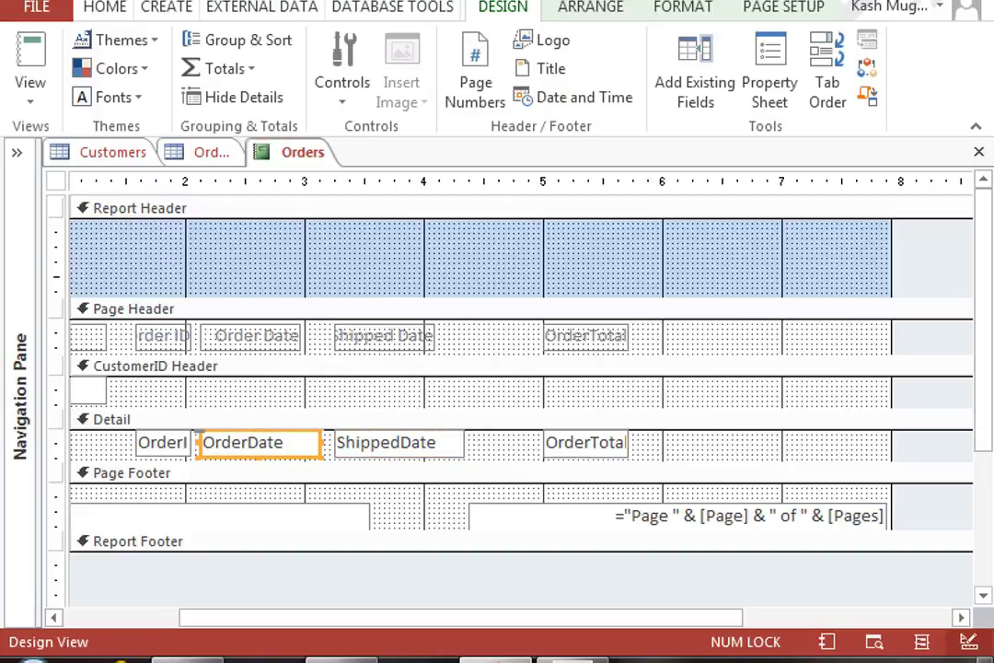
Step: View the Orders report in Report View and scroll through its fully displayed dates
right_click(294, 153)
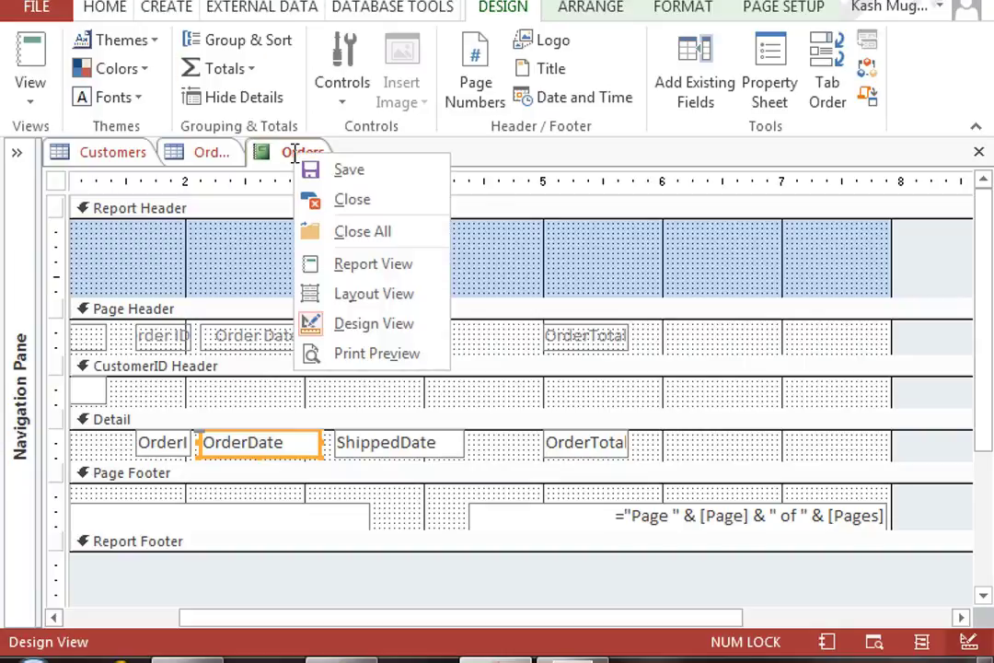
click(373, 264)
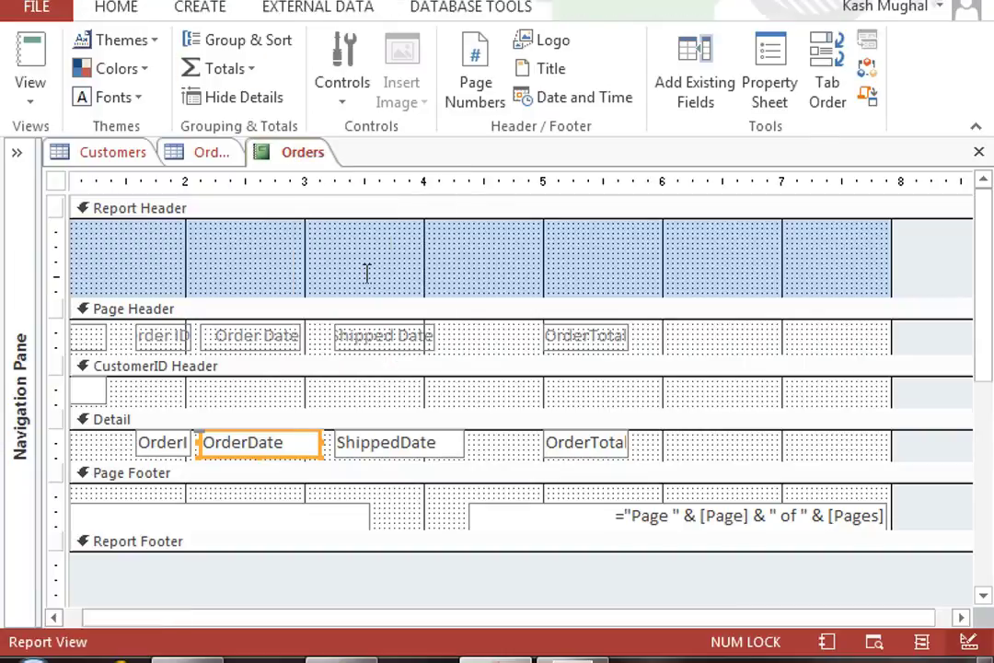
scroll(752, 411, down, 8)
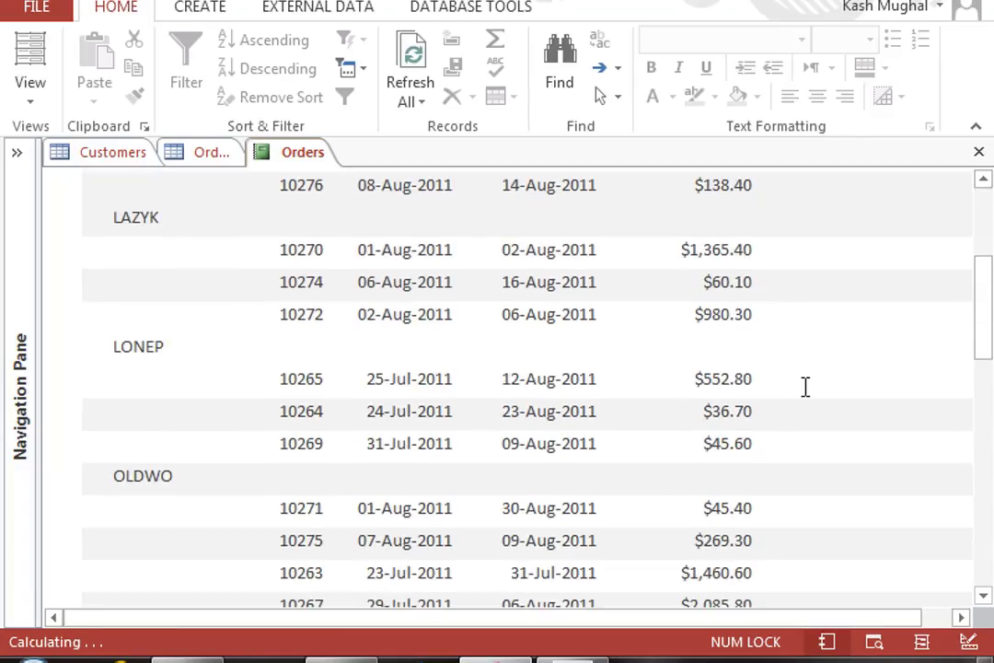
scroll(810, 388, up, 5)
scroll(809, 388, up, 4)
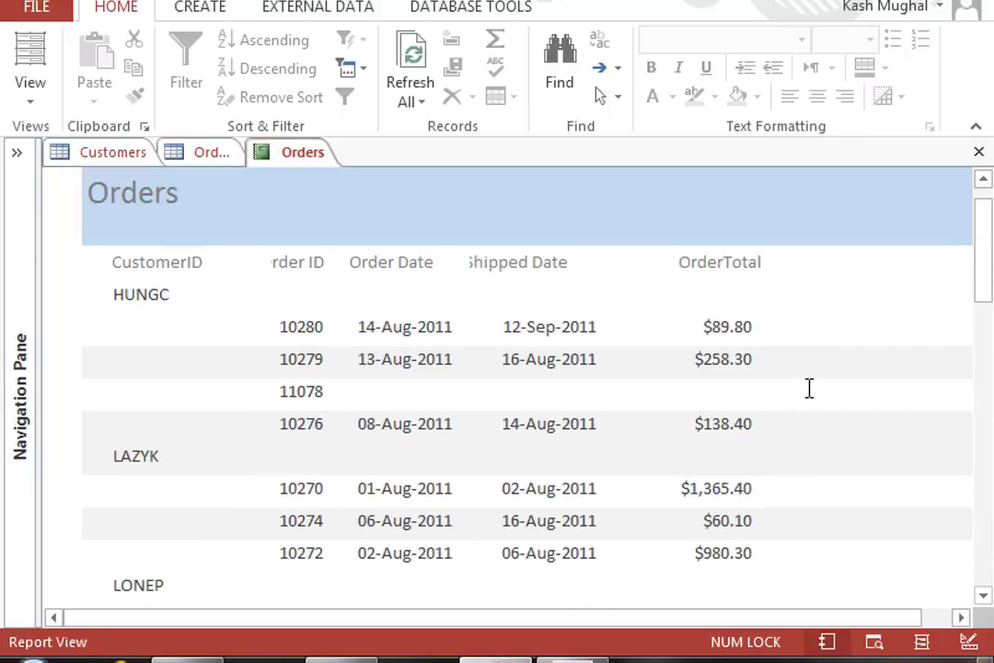
scroll(810, 391, down, 4)
scroll(807, 369, up, 3)
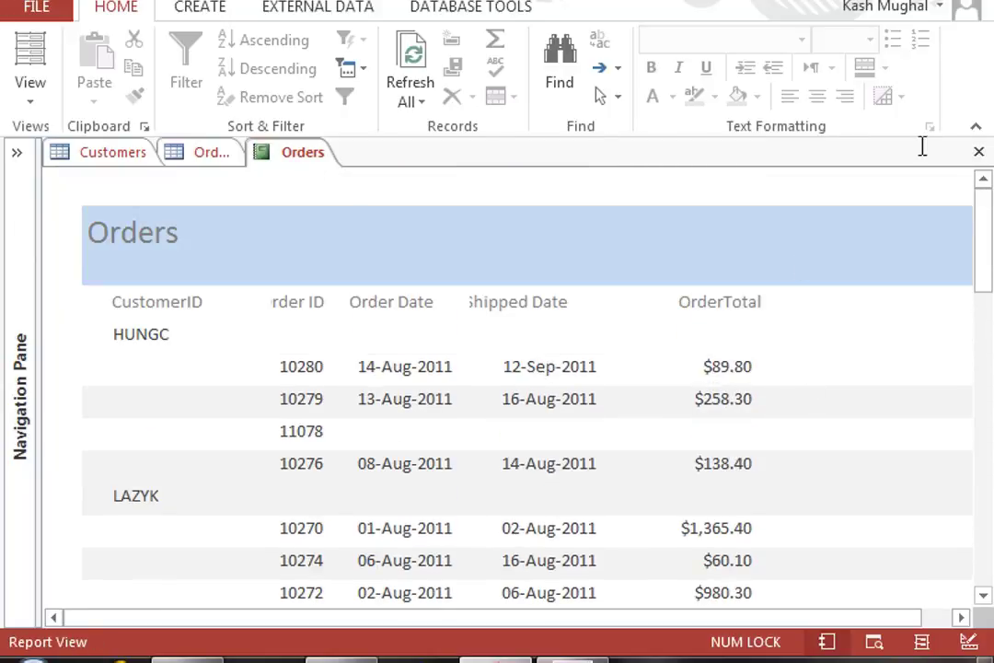